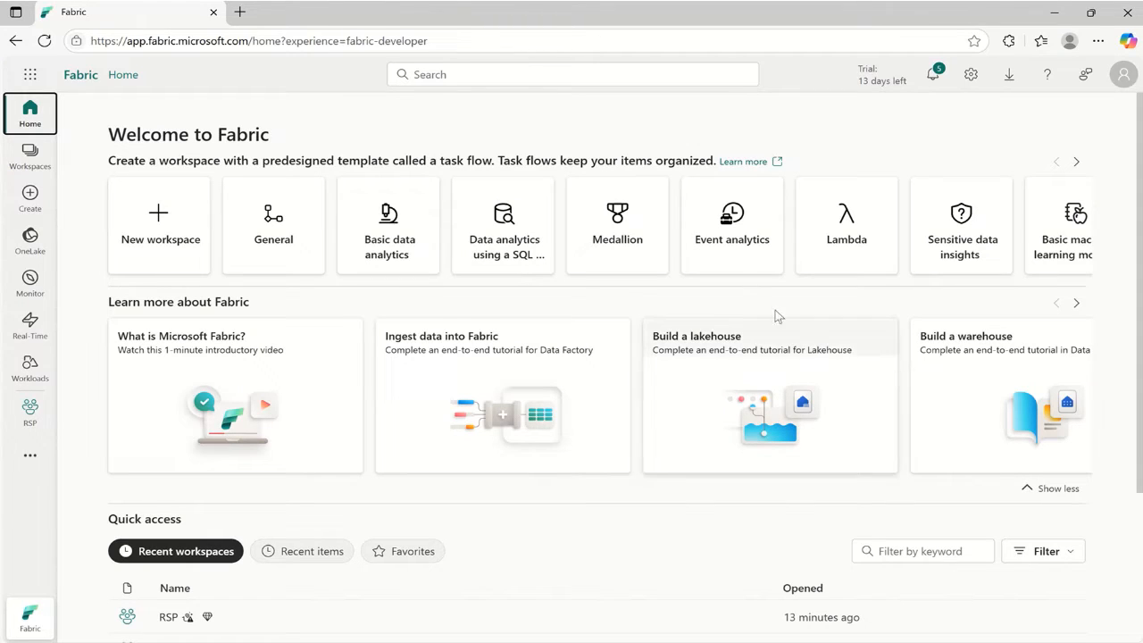
Step: Examine the advanced license mode options in the form for a new workspace, and close it without creating one
left_click(26, 157)
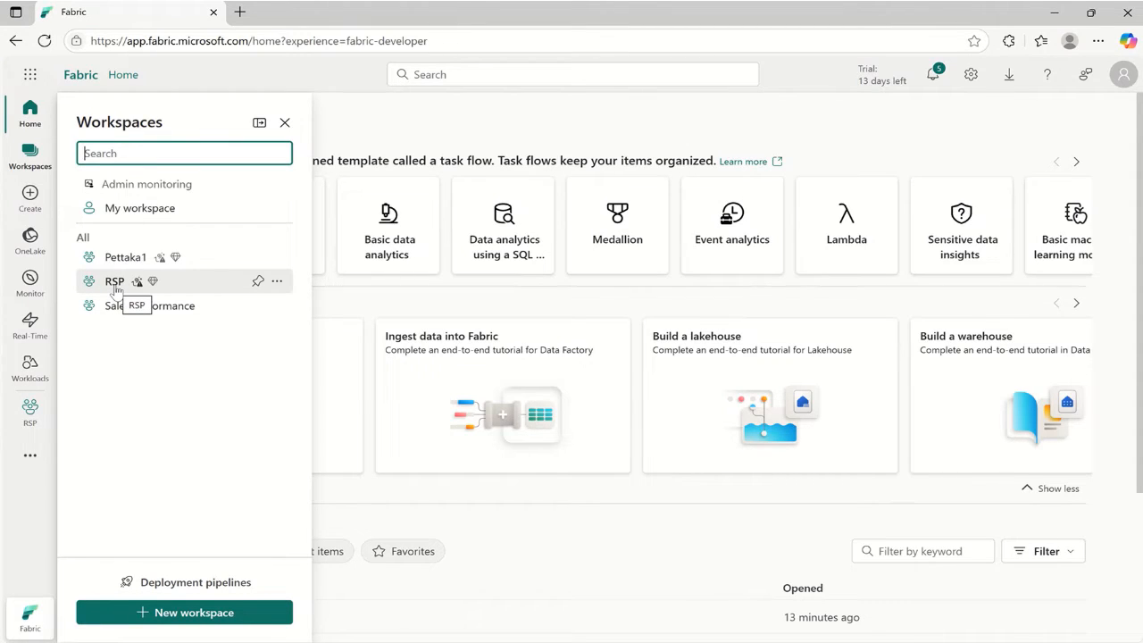
left_click(179, 613)
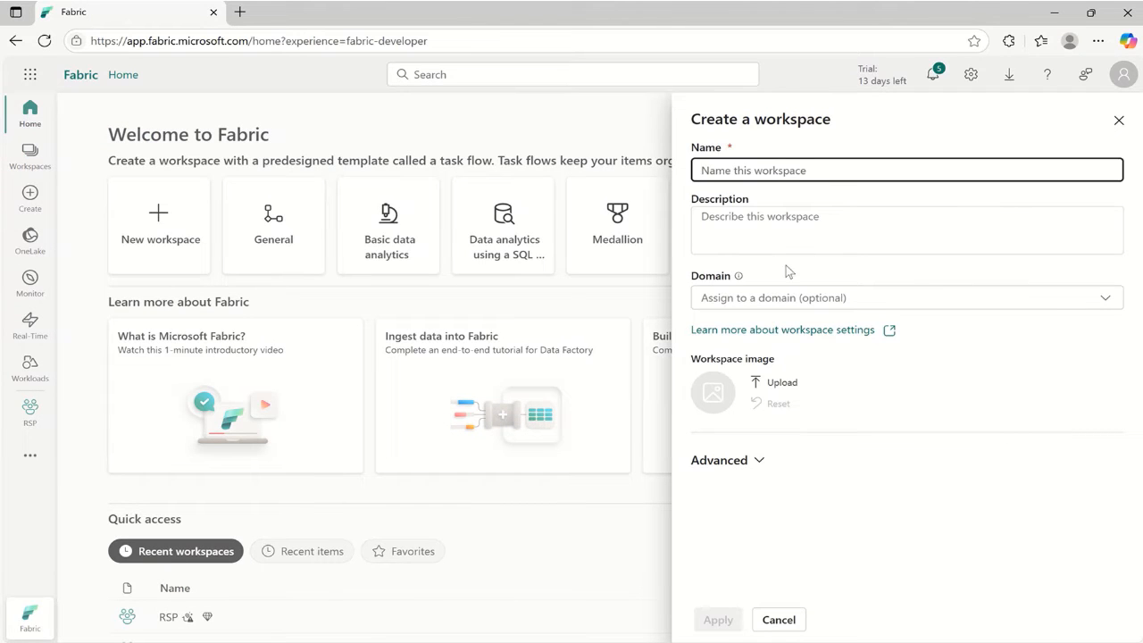
left_click(740, 170)
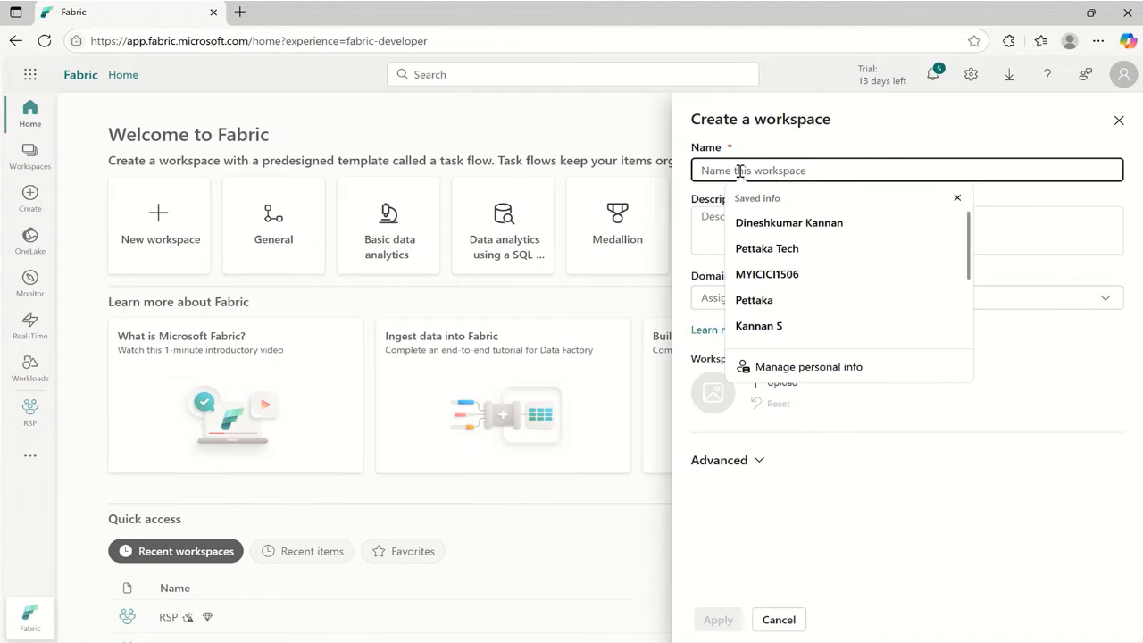
left_click(999, 203)
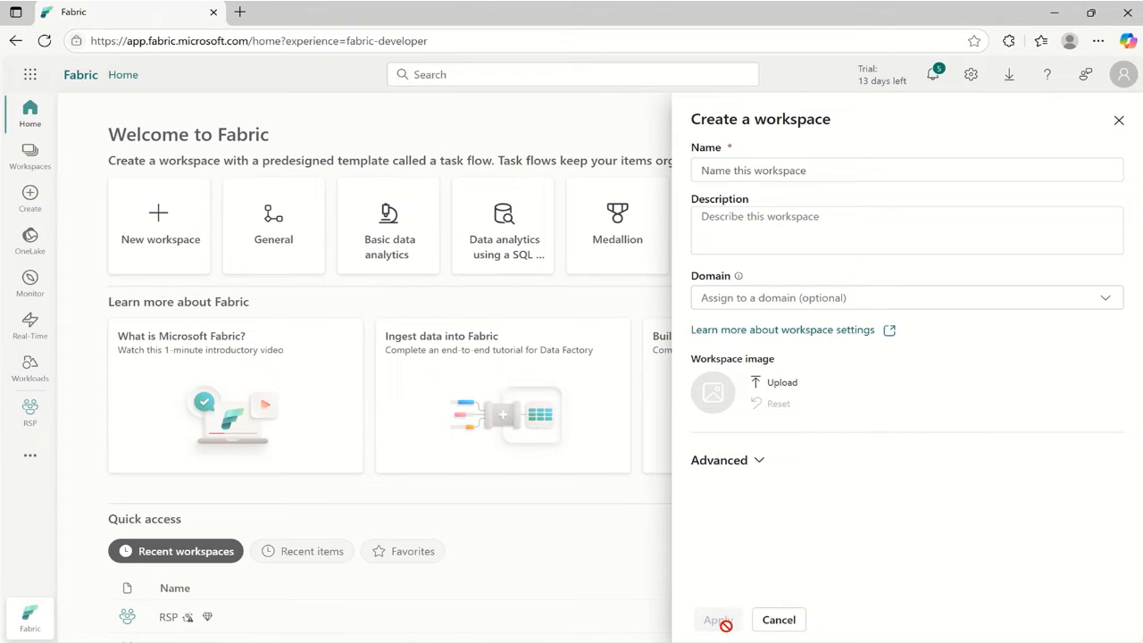
left_click(759, 461)
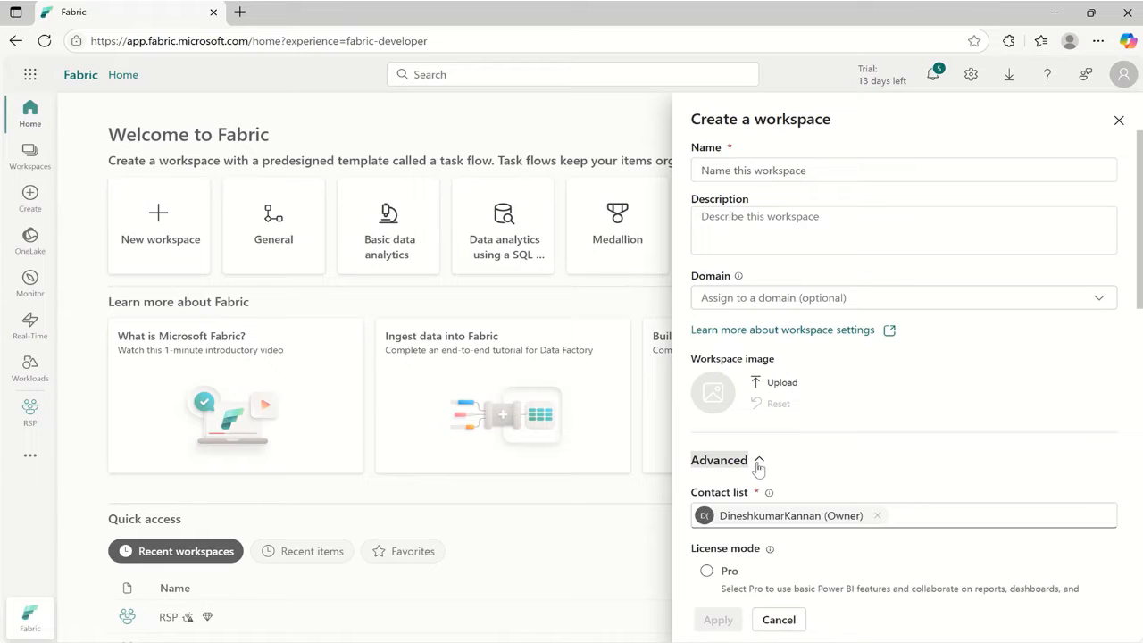
scroll(798, 471, "down", 2)
scroll(798, 474, "down", 5)
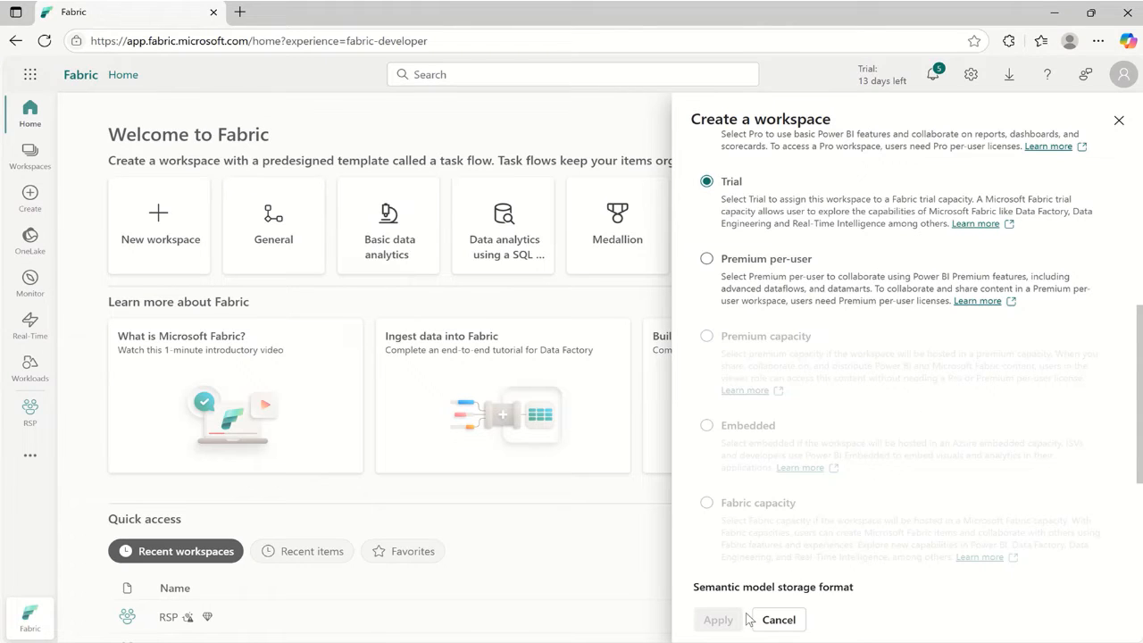
left_click(1119, 120)
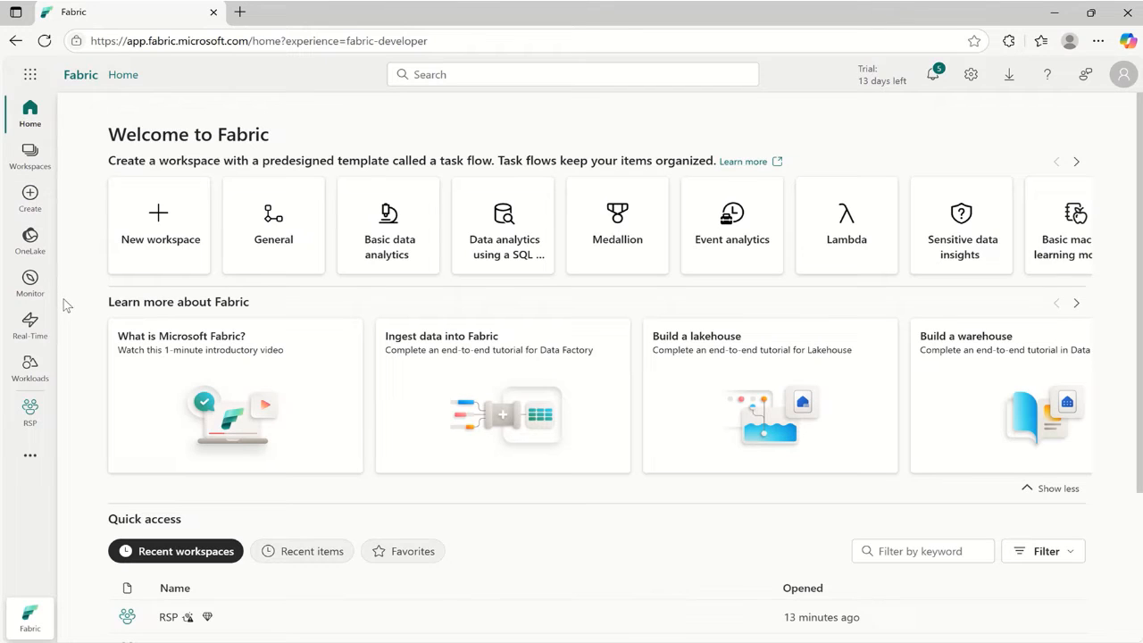
Step: Open the RSP workspace and start a new Lakehouse item in it
left_click(32, 158)
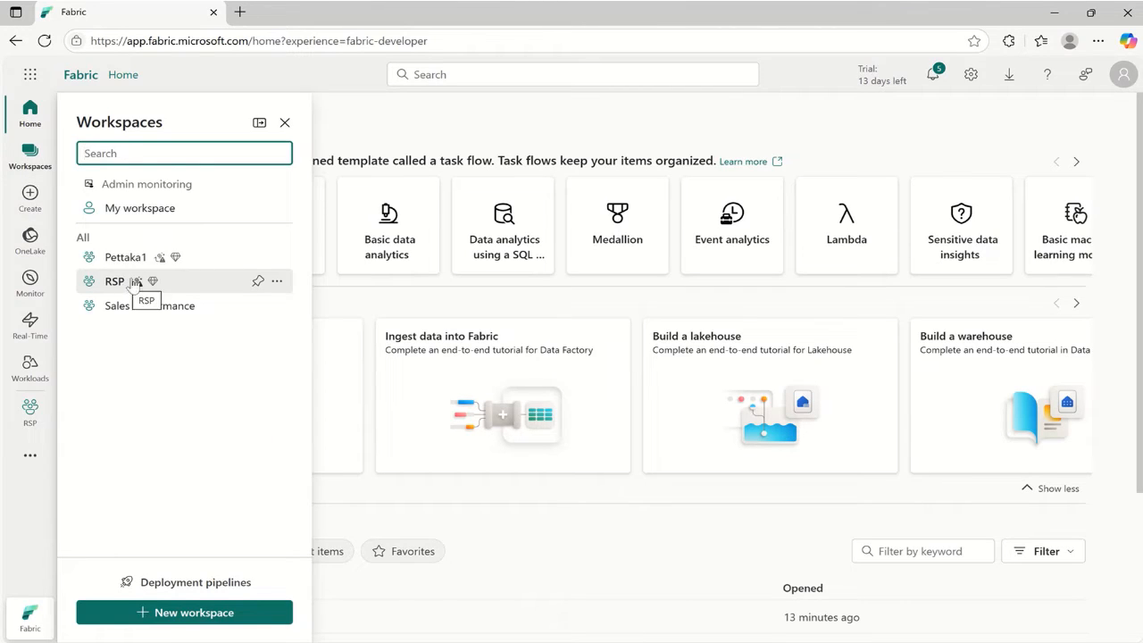
left_click(200, 283)
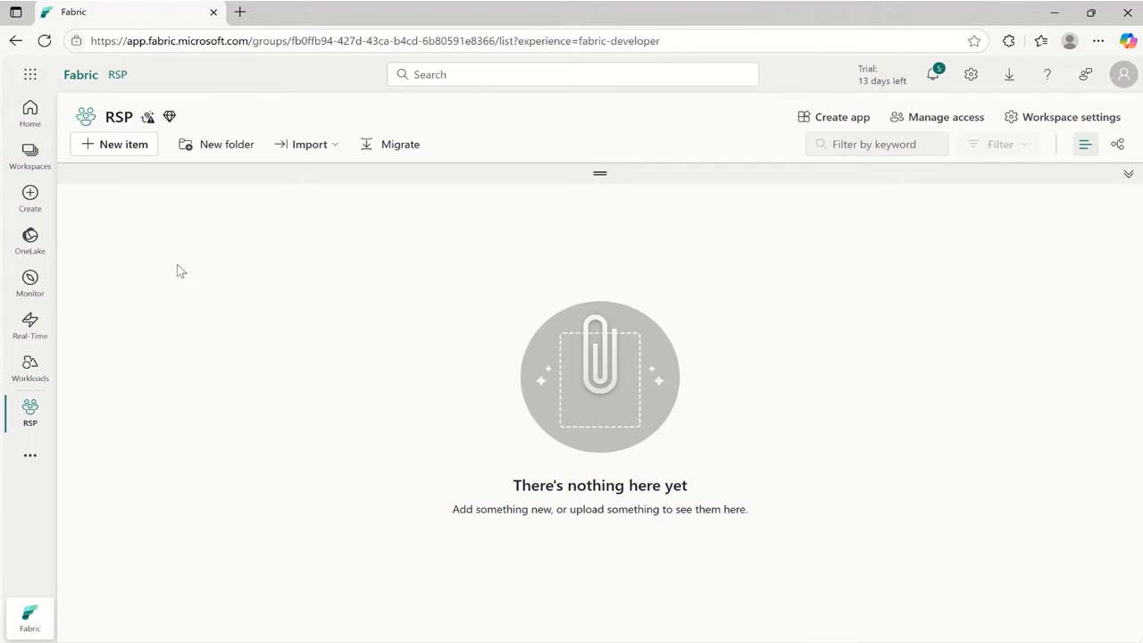
left_click(123, 147)
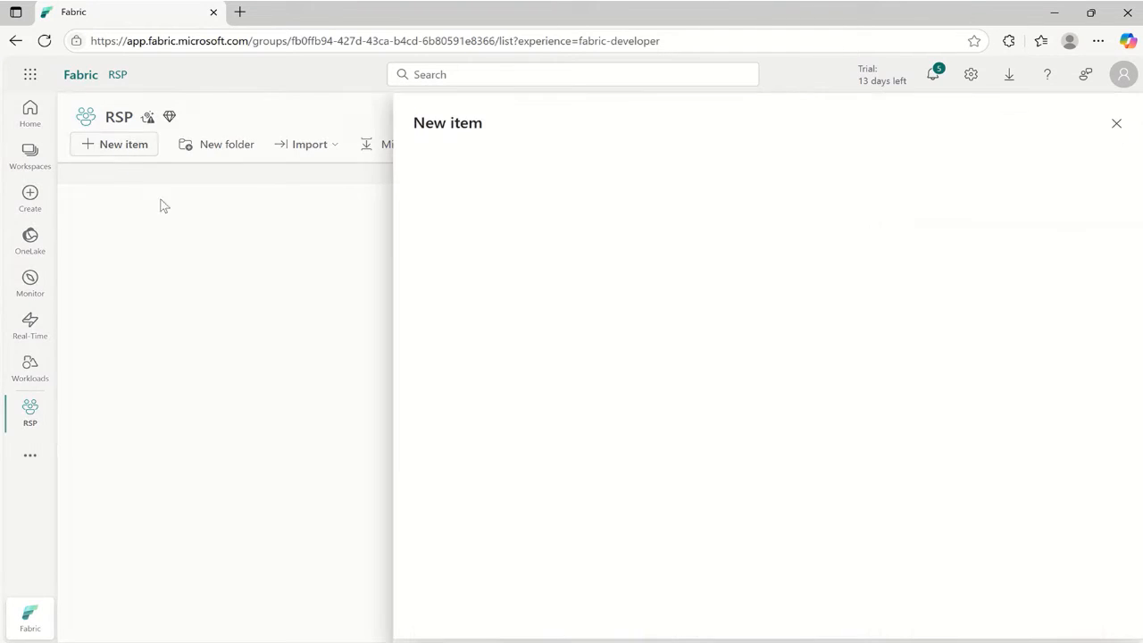
scroll(525, 376, "down", 5)
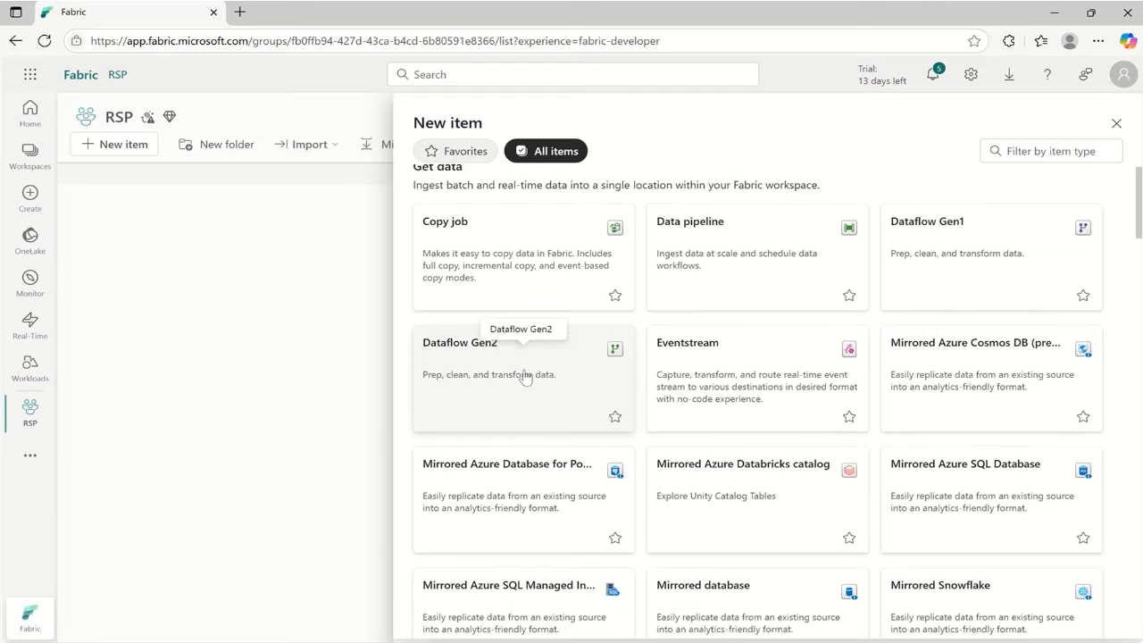
scroll(525, 376, "down", 2)
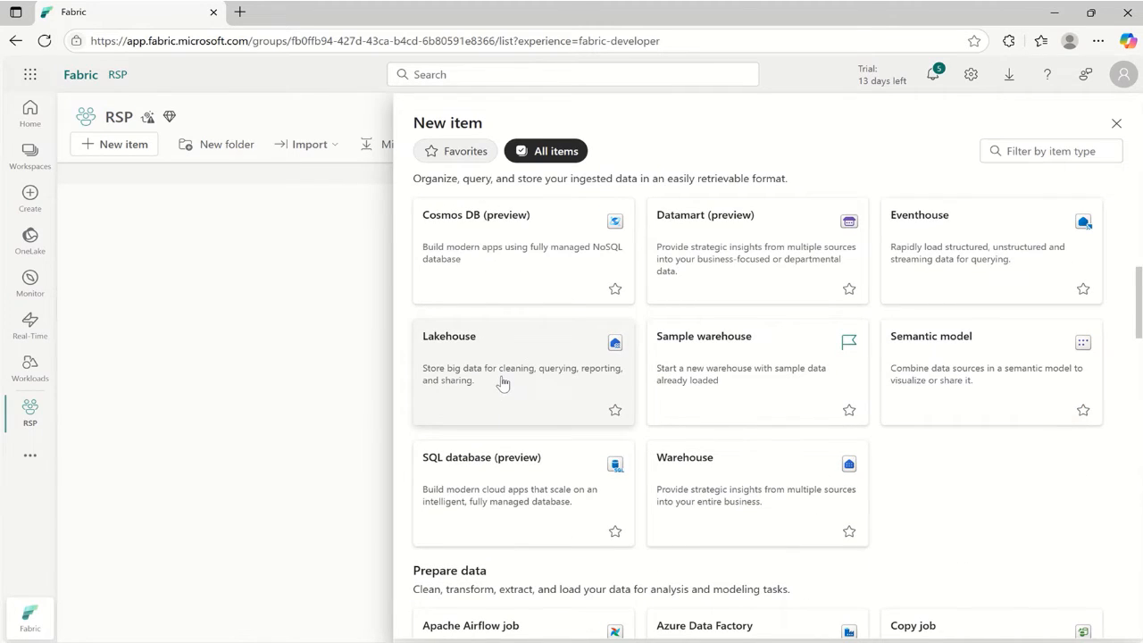
left_click(503, 383)
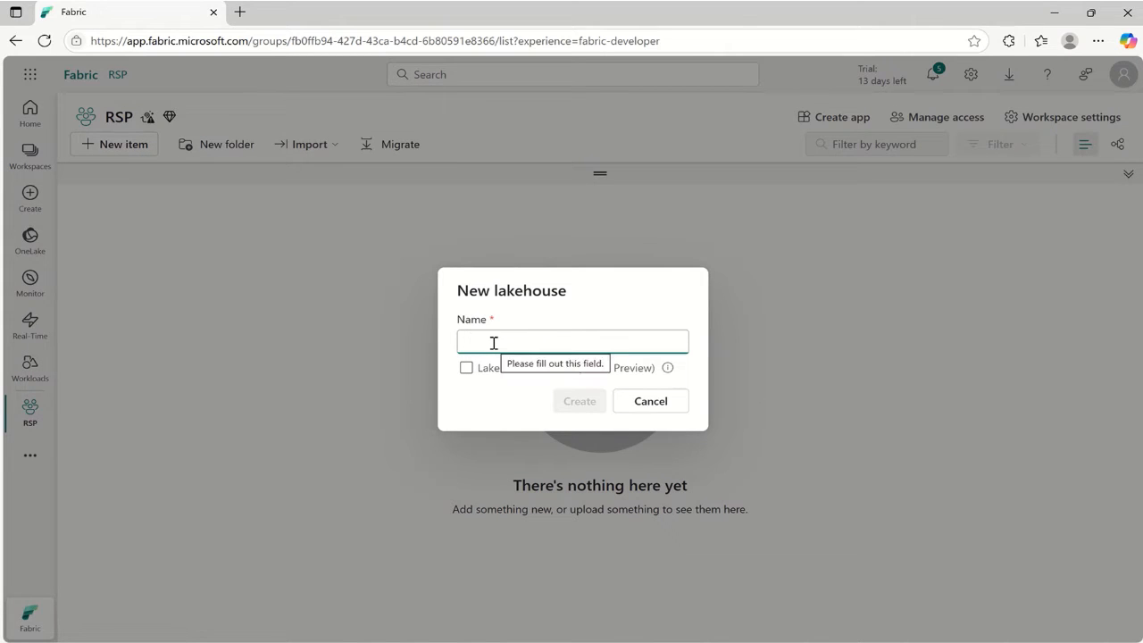
Step: Name the new lakehouse RetailSalesLakehouse and create it with lakehouse schemas left off
type("Real")
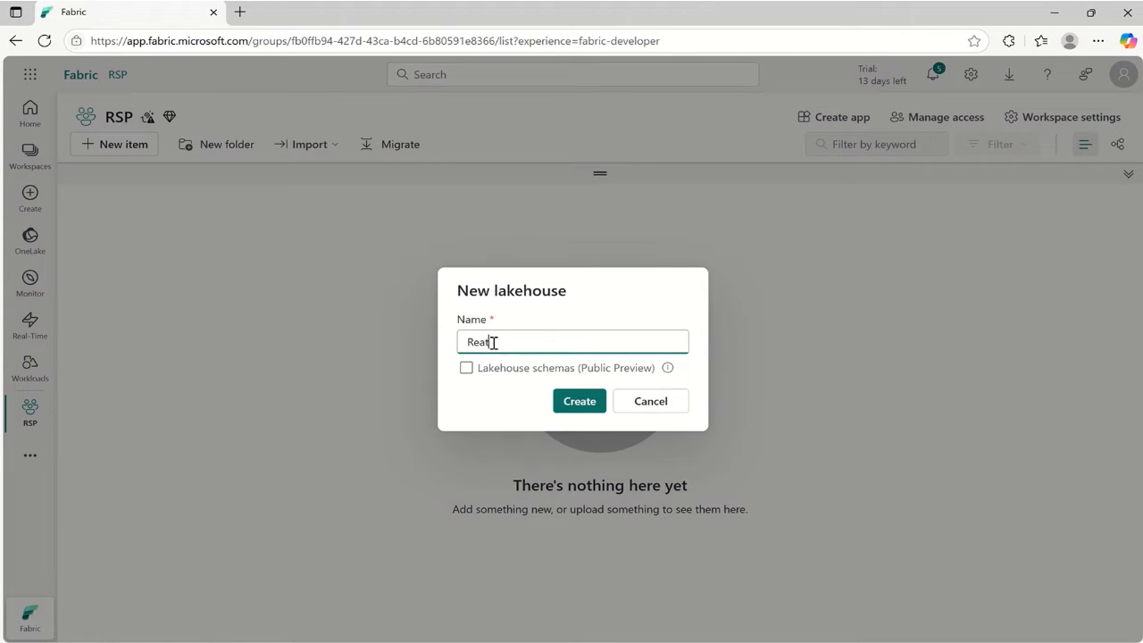
key("BackSpace")
key("BackSpace")
type("tailSalle")
key("BackSpace")
key("BackSpace")
type("esLakehouse")
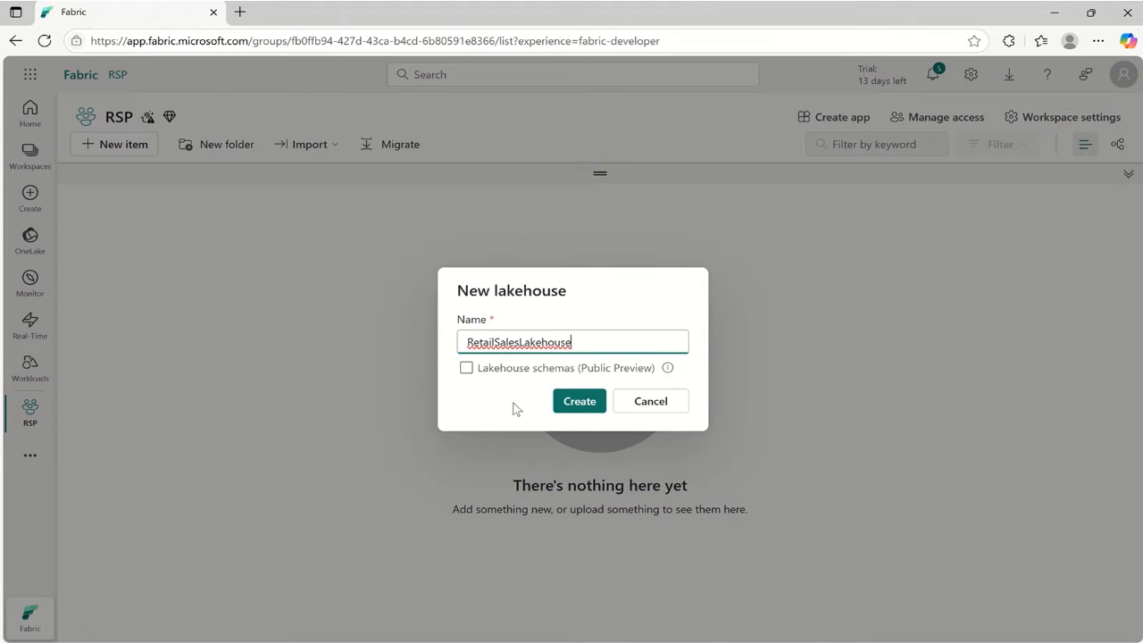
left_click(579, 403)
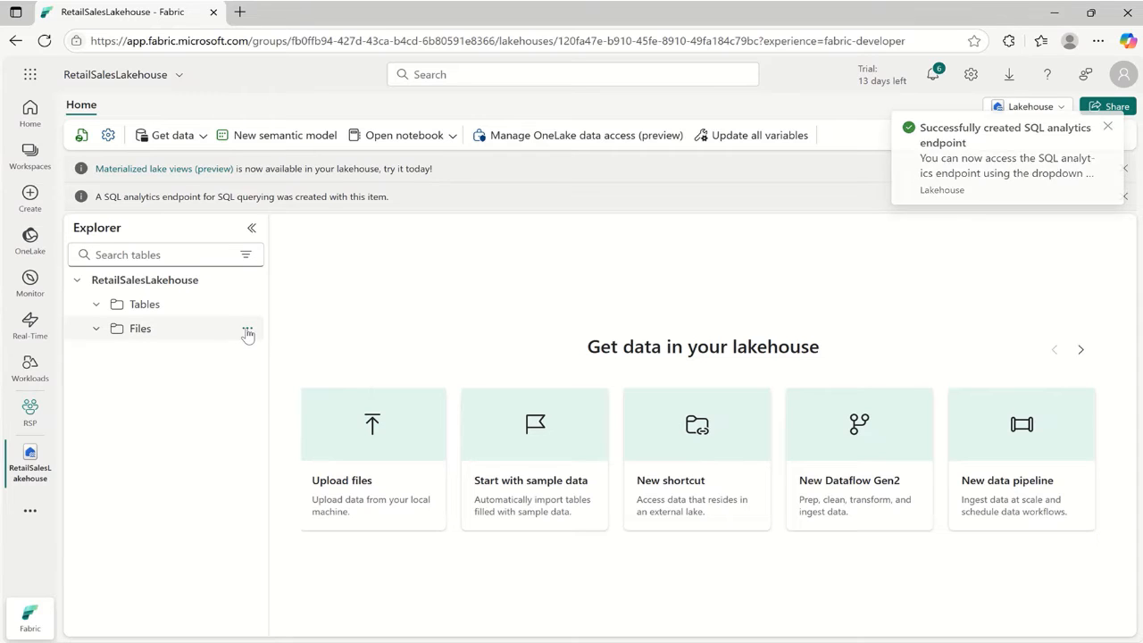
Step: Choose the sales file in the desktop's Fabric Practice folder for upload to the lakehouse's Files folder
left_click(247, 334)
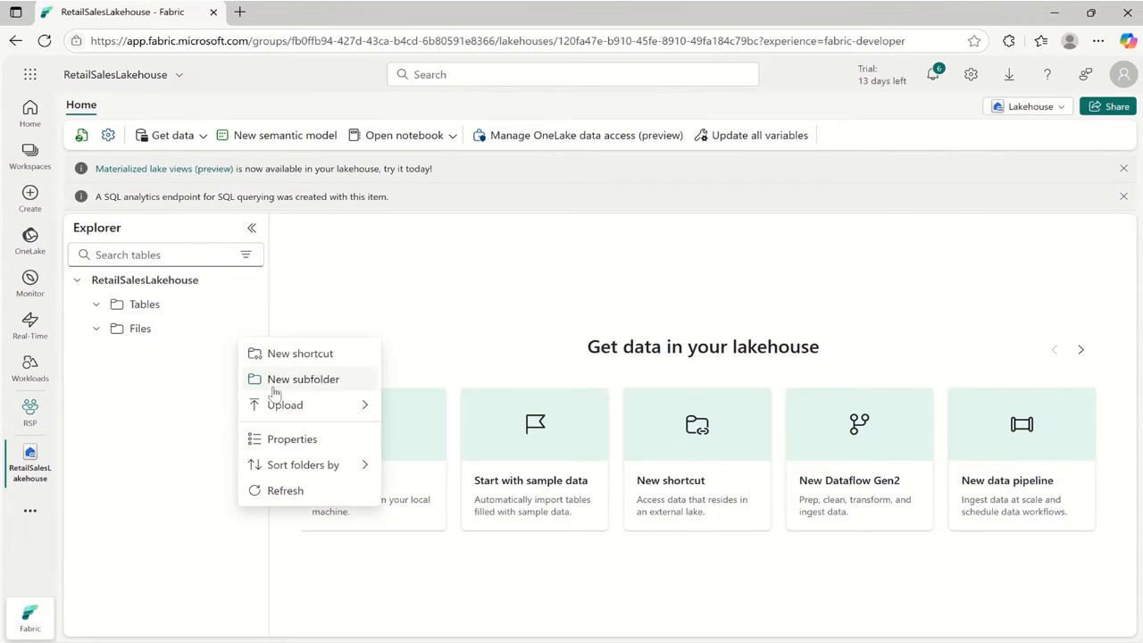
mouse_move(349, 408)
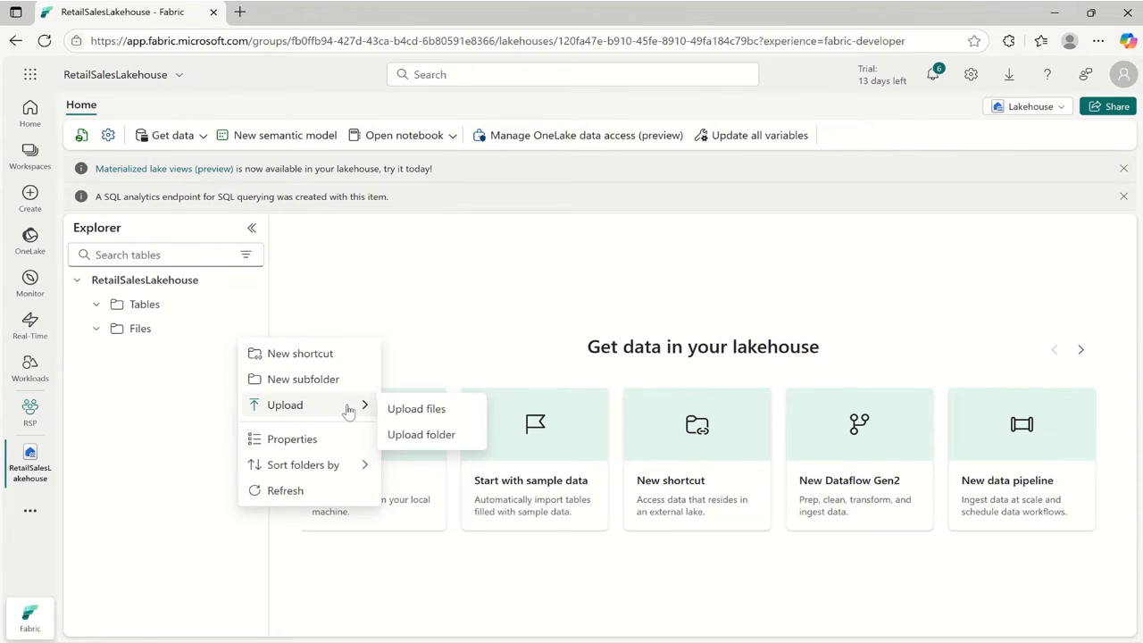
left_click(412, 414)
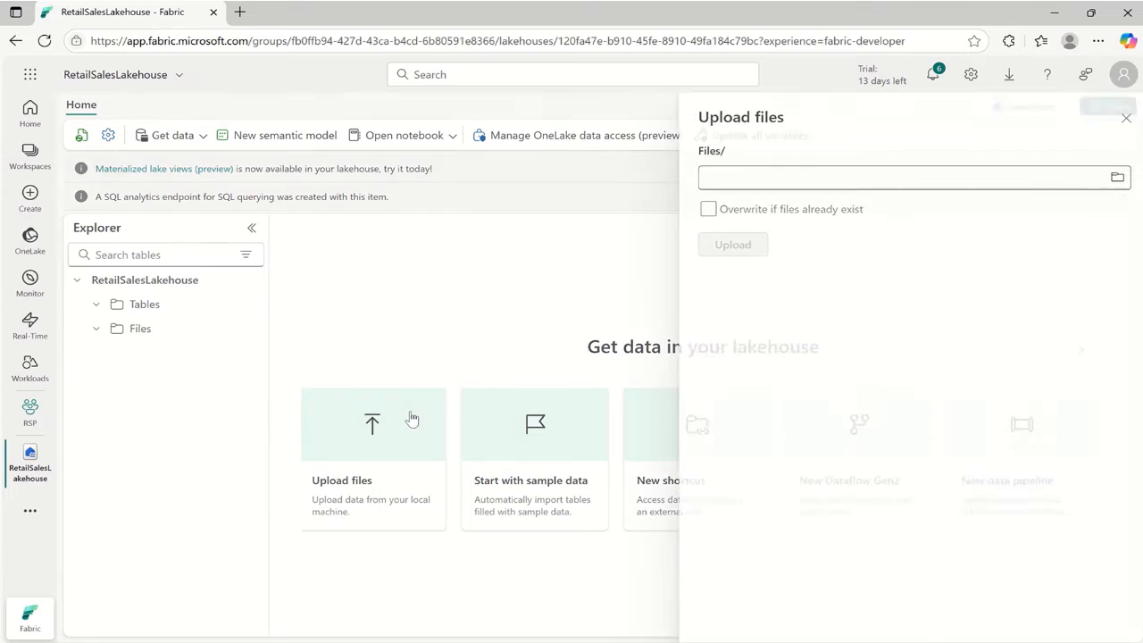
left_click(1110, 178)
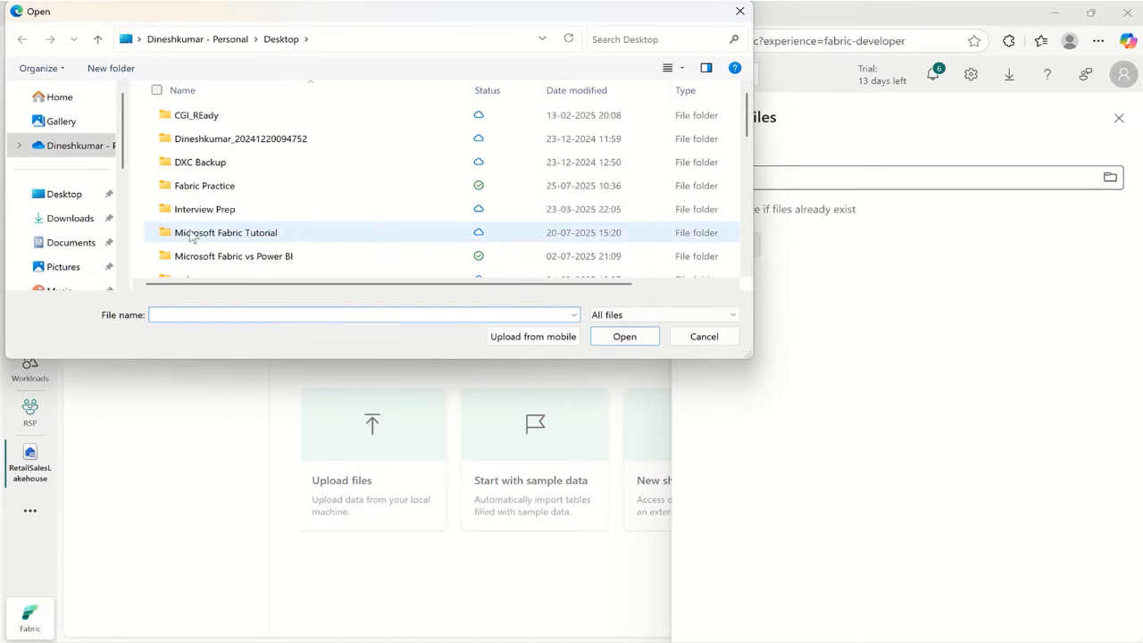
scroll(183, 214, "down", 2)
scroll(192, 187, "up", 1)
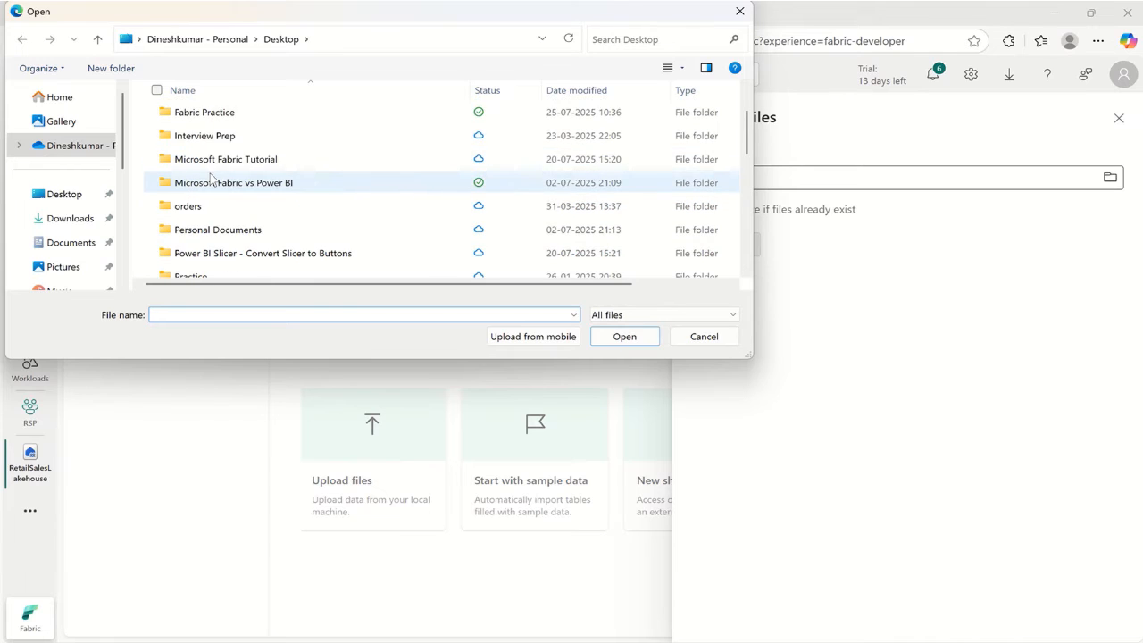
left_click(225, 123)
double_click(226, 125)
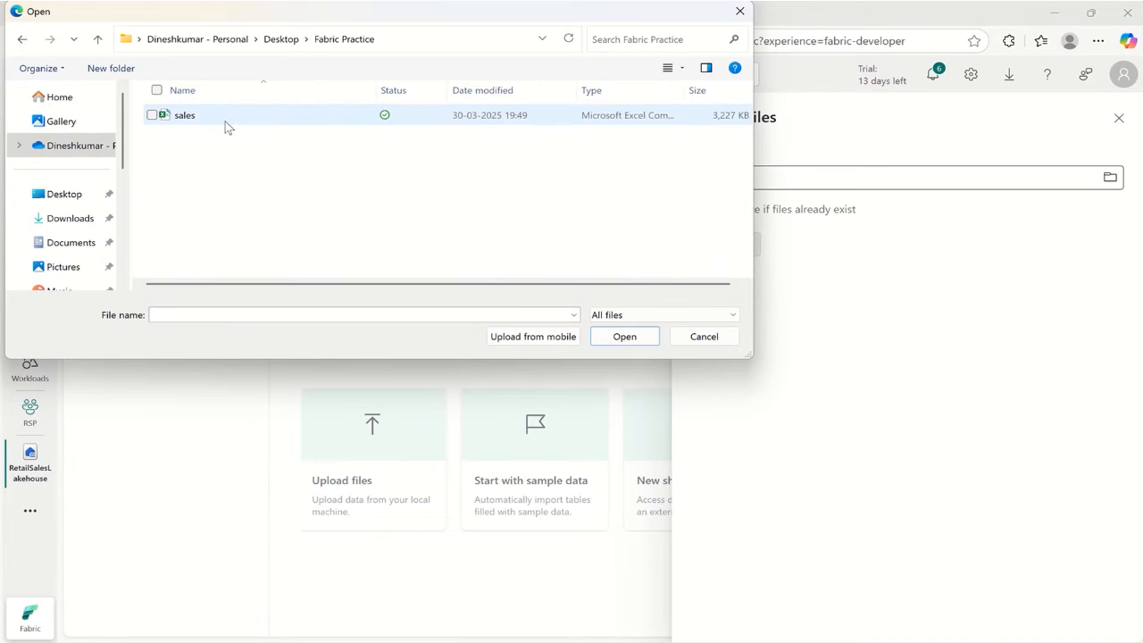
left_click(223, 126)
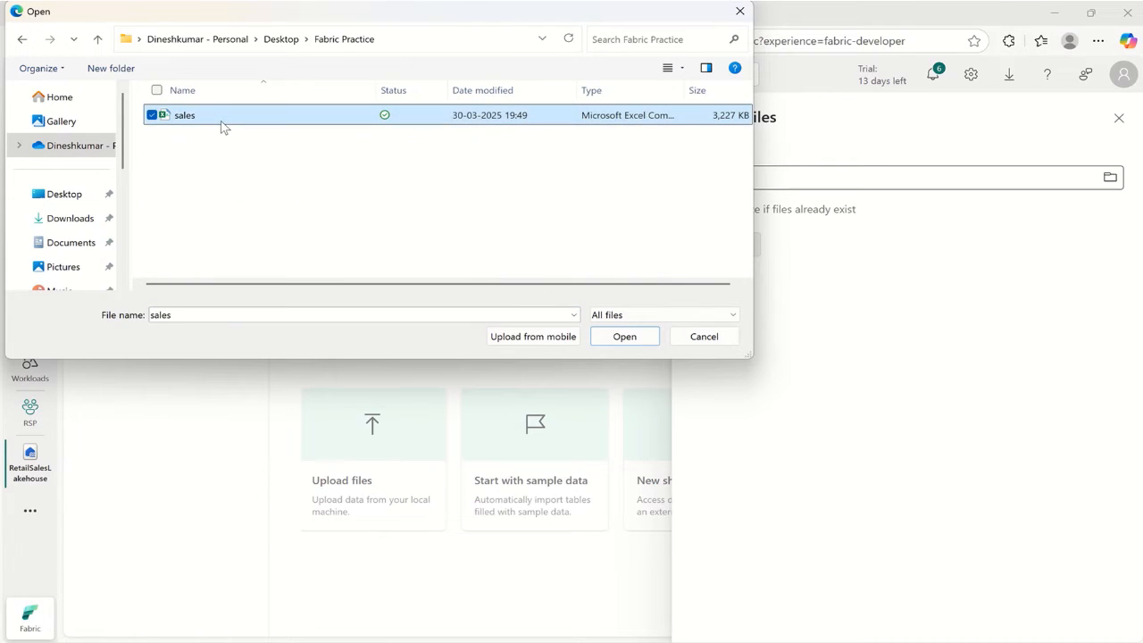
left_click(627, 343)
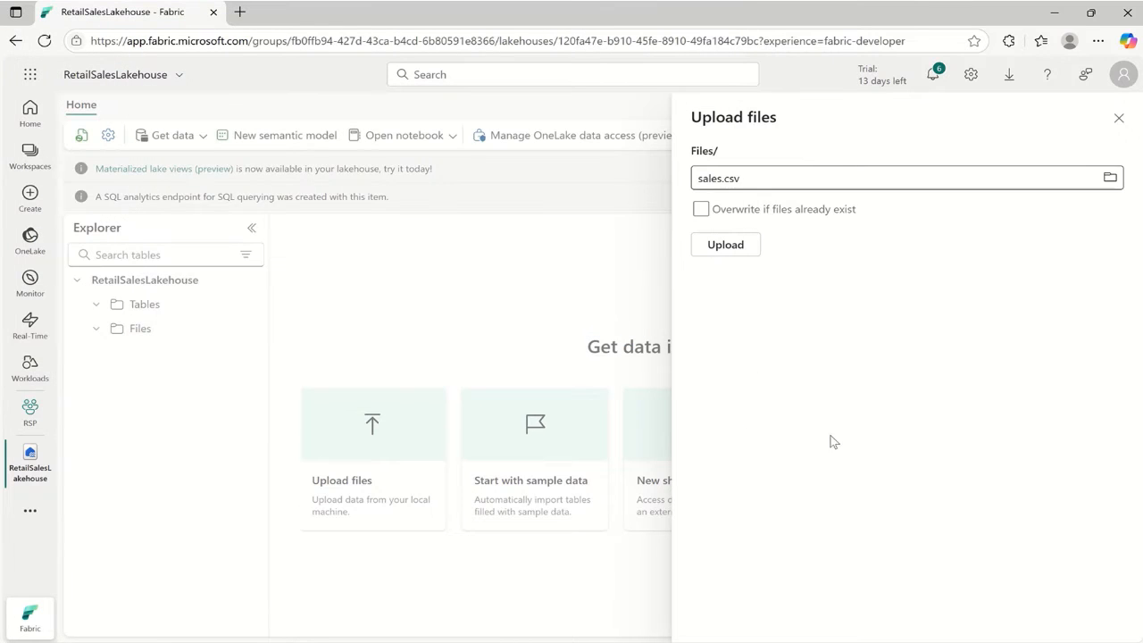
Step: Upload sales.csv with overwriting of existing files left off, and reload the page to list the Files folder
left_click(701, 211)
left_click(701, 211)
left_click(726, 246)
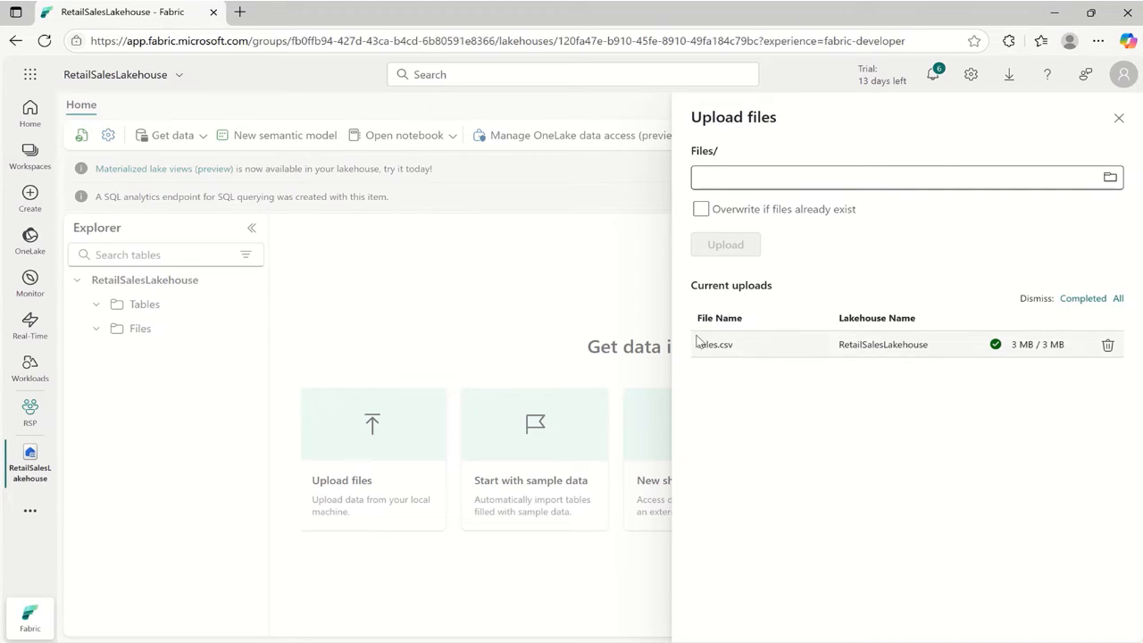
left_click(1118, 117)
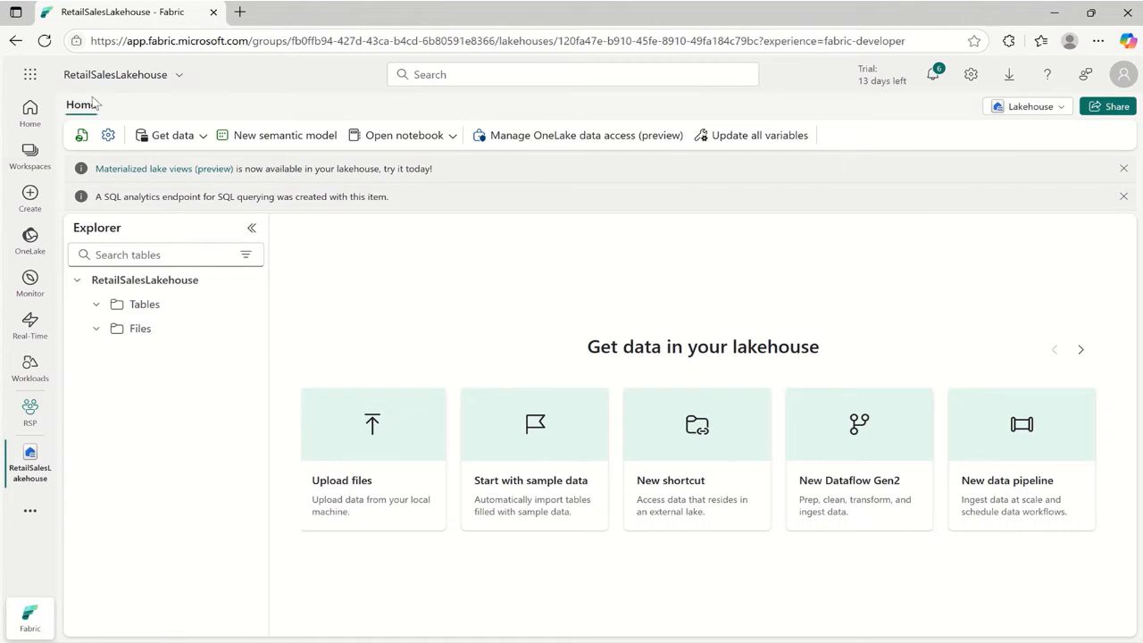
left_click(45, 41)
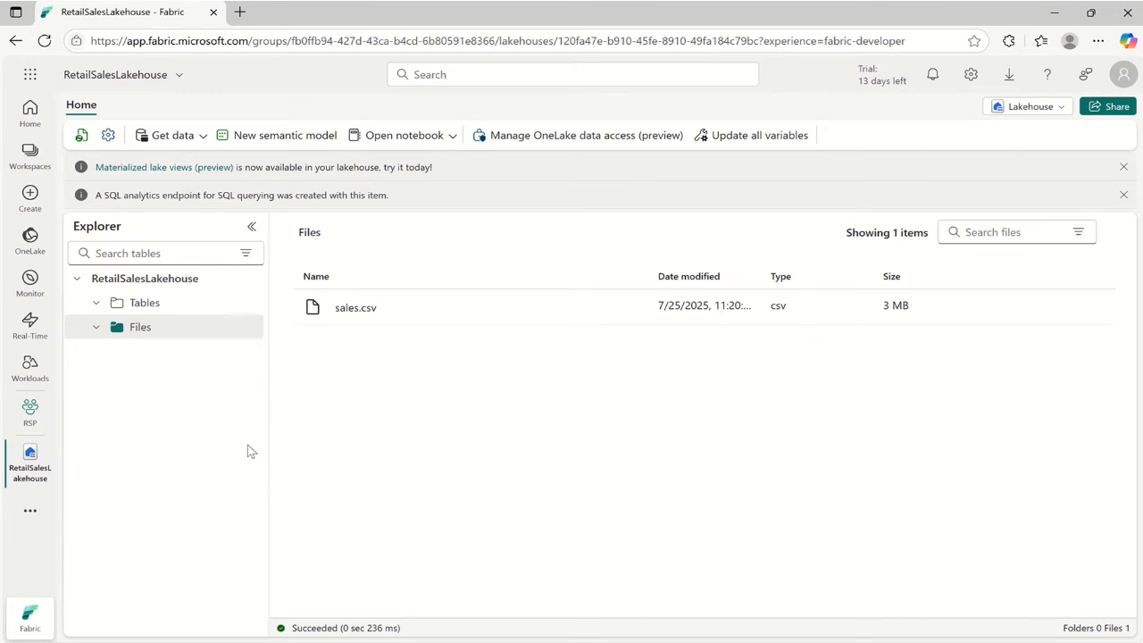
left_click(104, 330)
Step: Preview the rows and columns of sales.csv, and return to the Files list
mouse_move(608, 316)
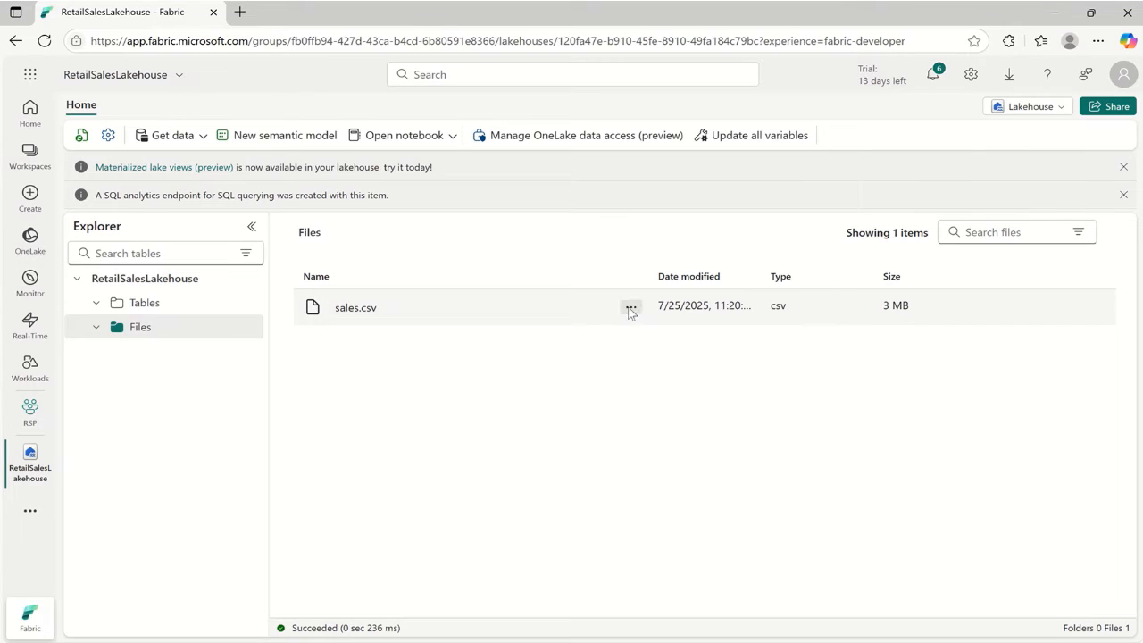
left_click(631, 309)
left_click(669, 357)
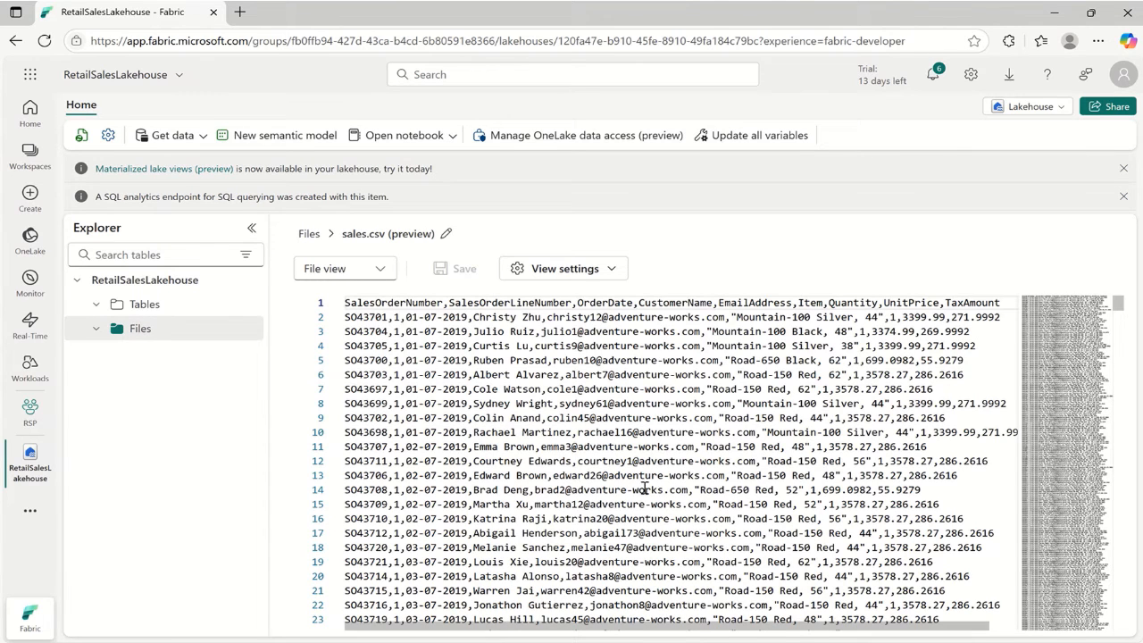
scroll(443, 438, "down", 3)
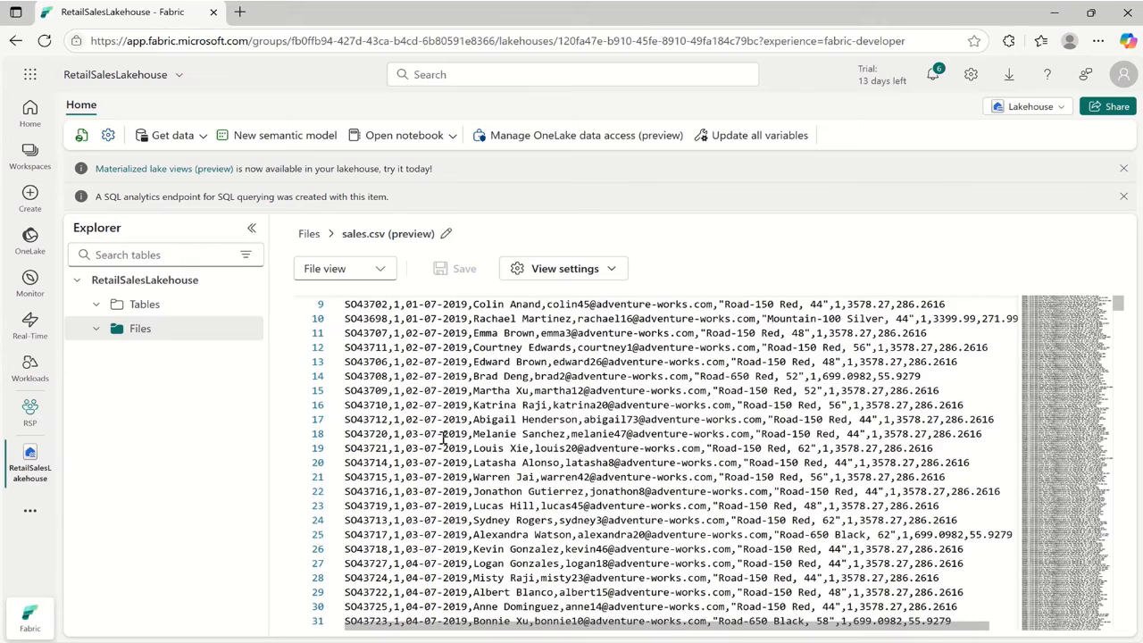
scroll(444, 438, "up", 3)
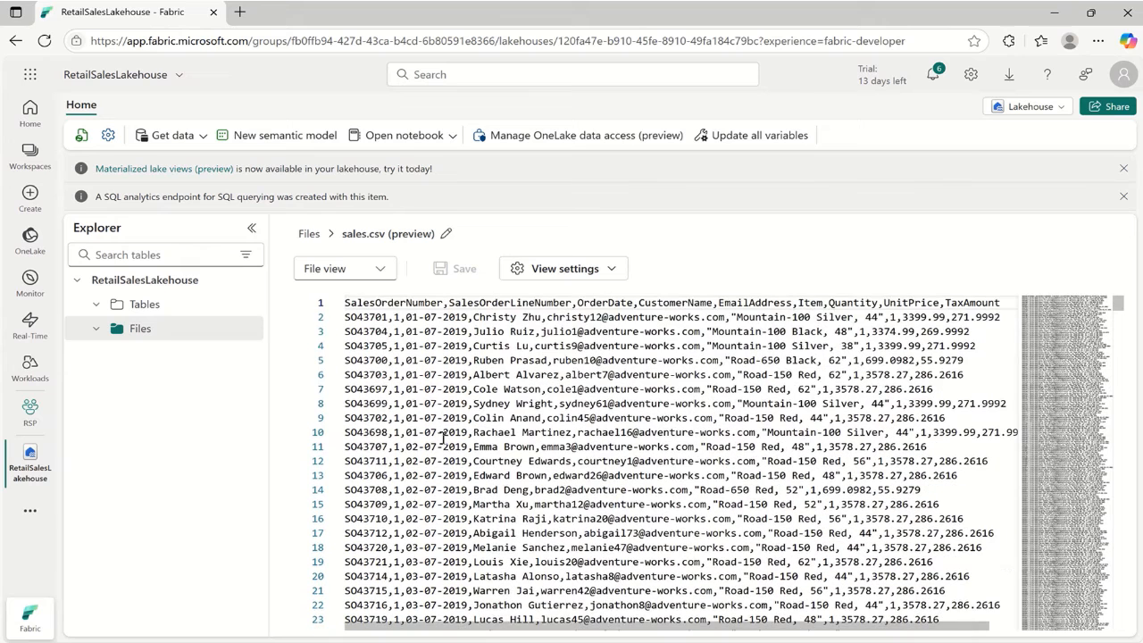
left_click(310, 235)
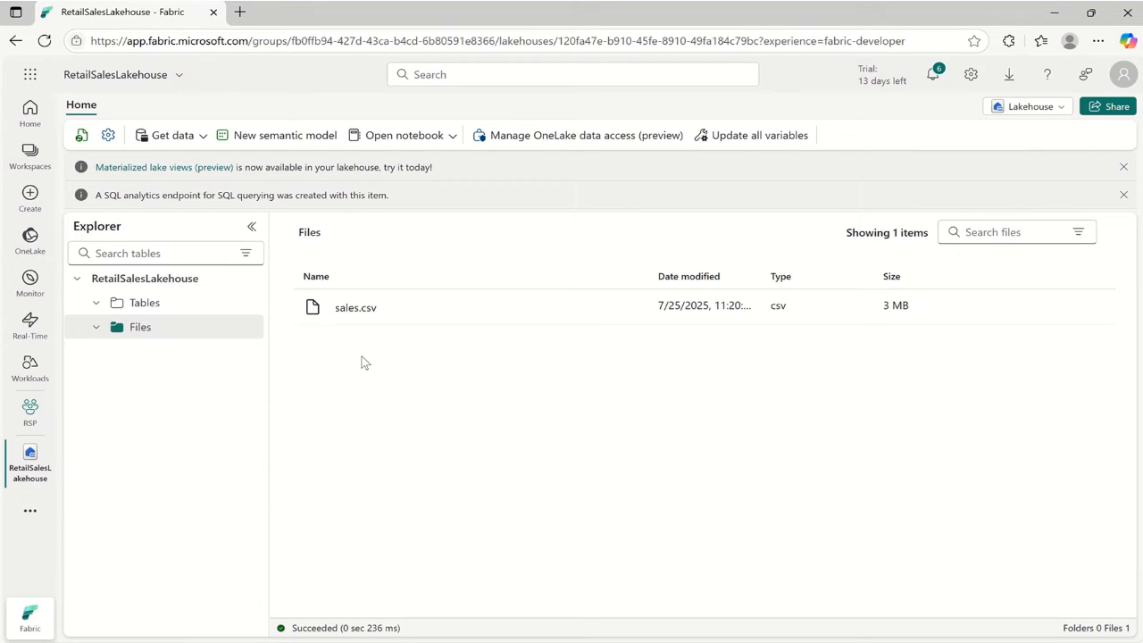
Step: Load sales.csv into a new table named sales, using the header for column names and a comma separator
left_click(105, 304)
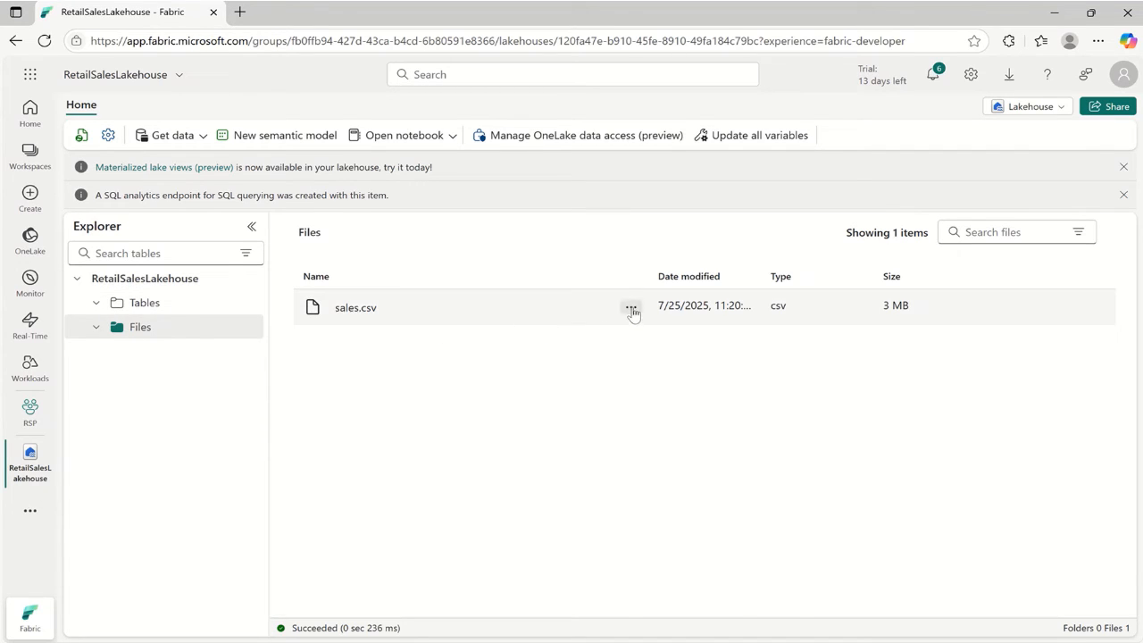
left_click(633, 310)
mouse_move(722, 333)
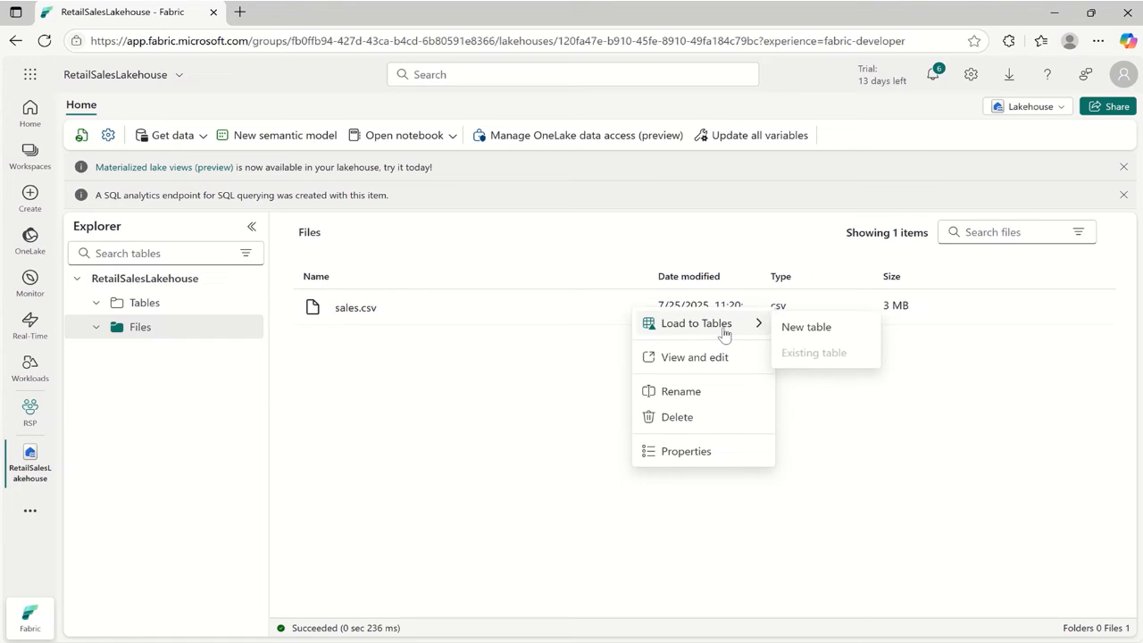
left_click(804, 328)
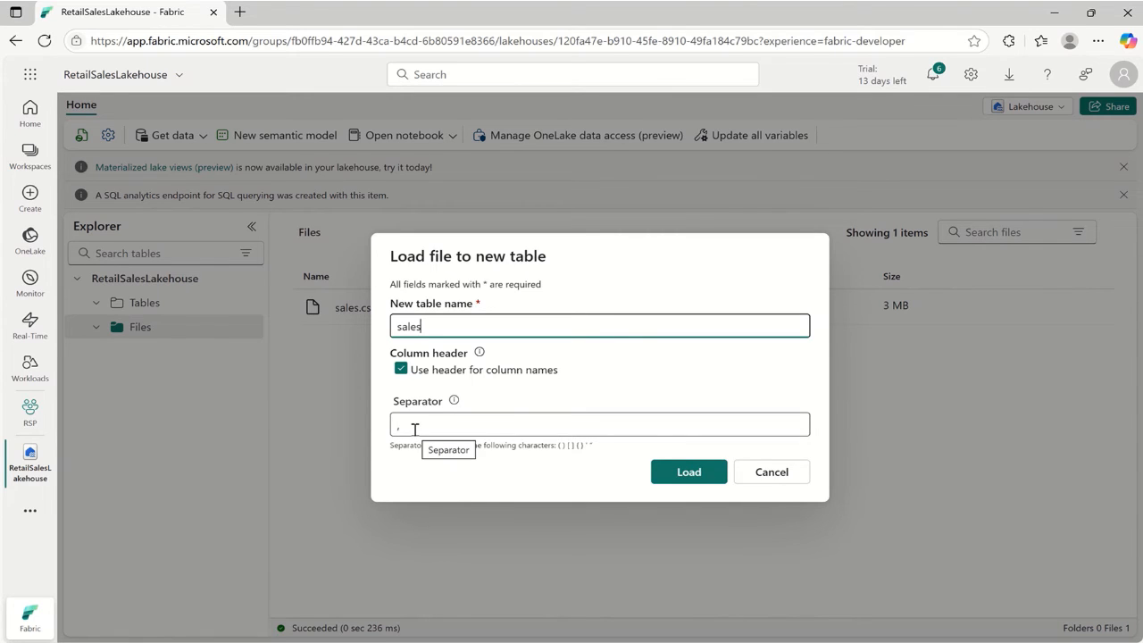
left_click(689, 474)
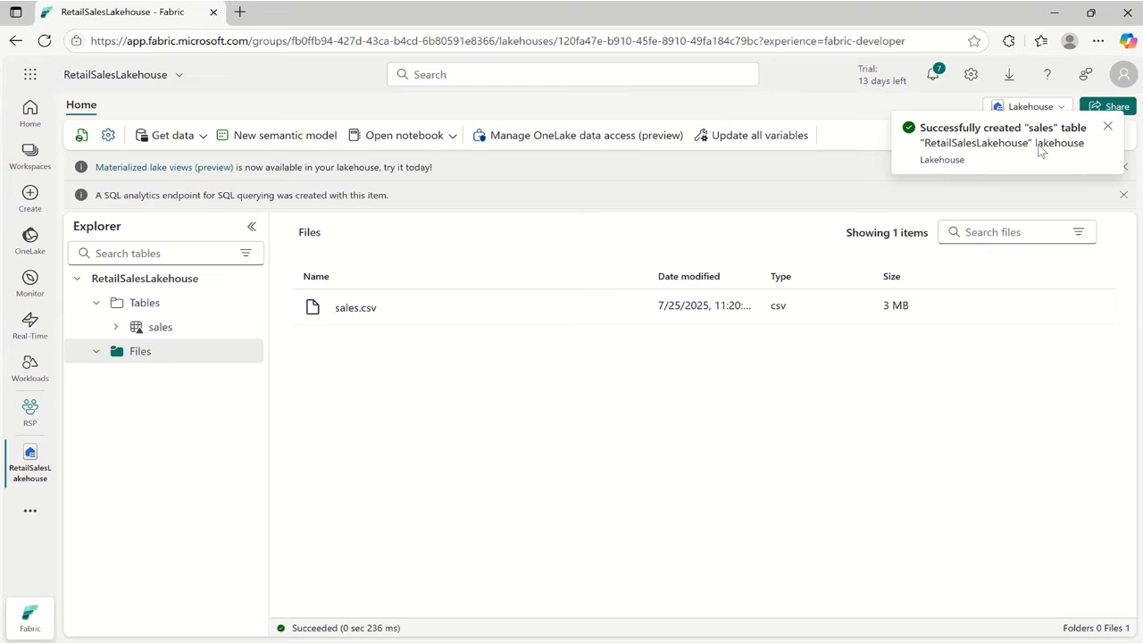
Step: Preview the sales table's rows, and examine its column list and the available view options
left_click(161, 327)
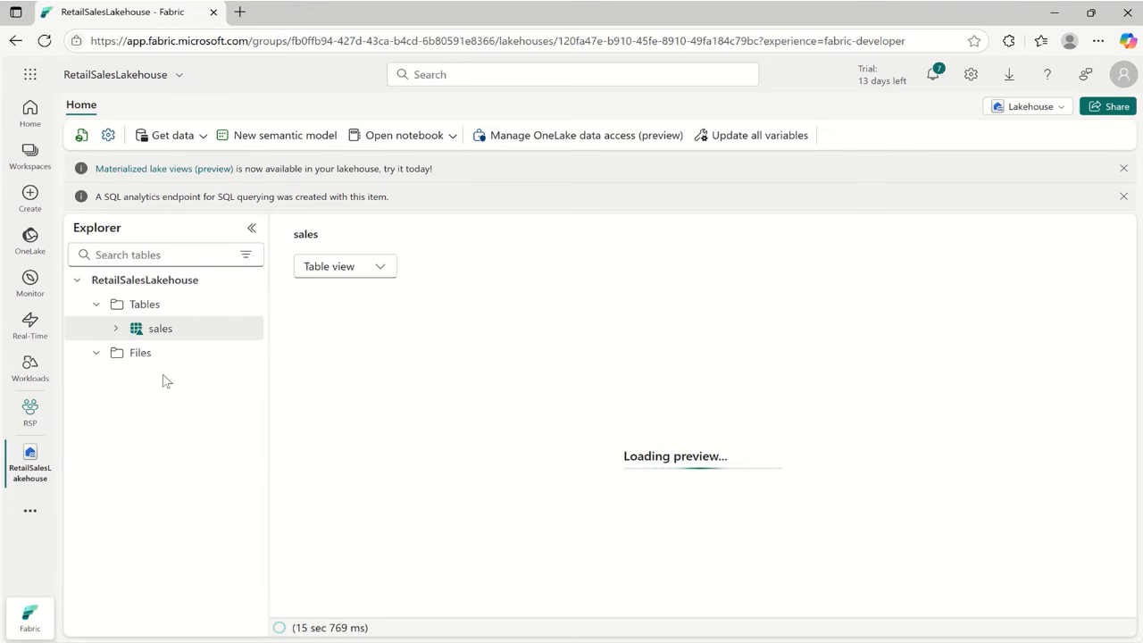
left_click(116, 329)
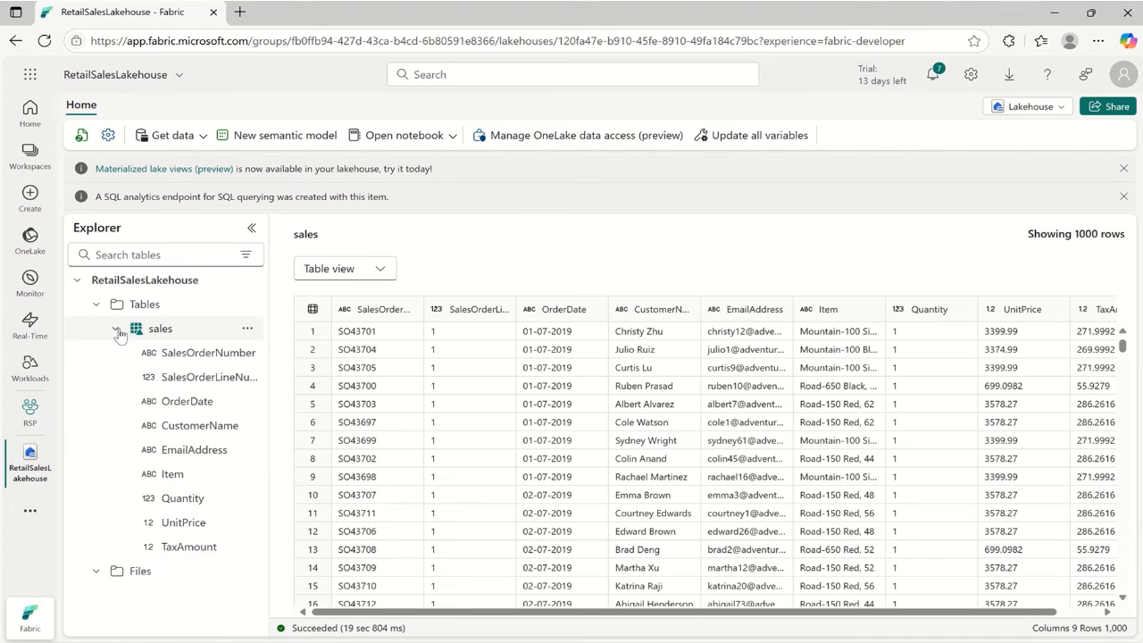
left_click(117, 330)
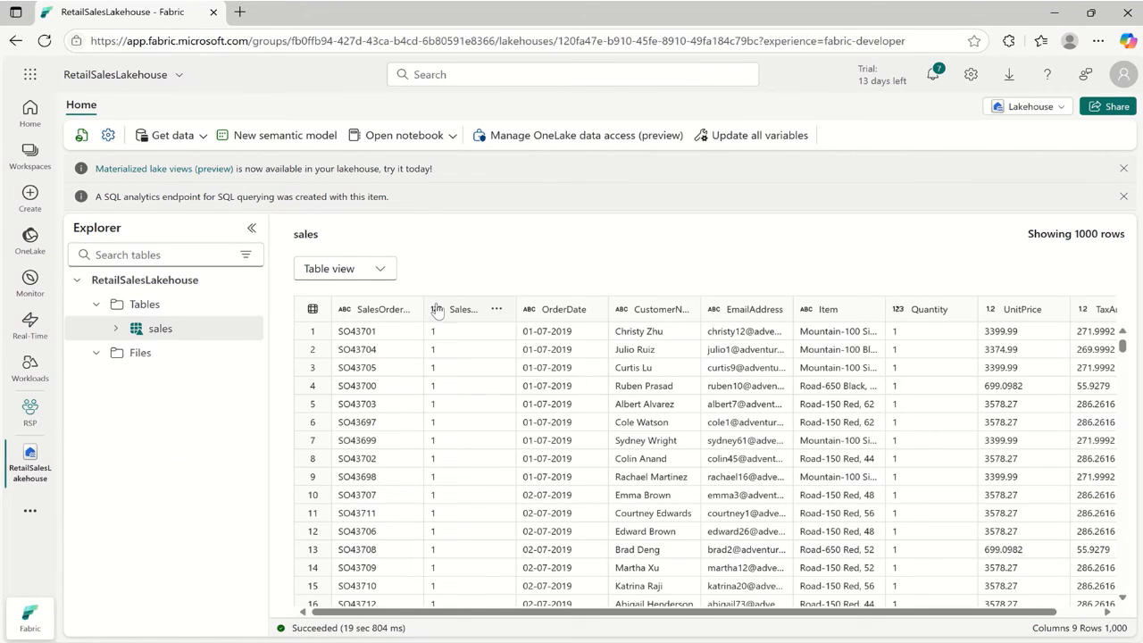
left_click(388, 270)
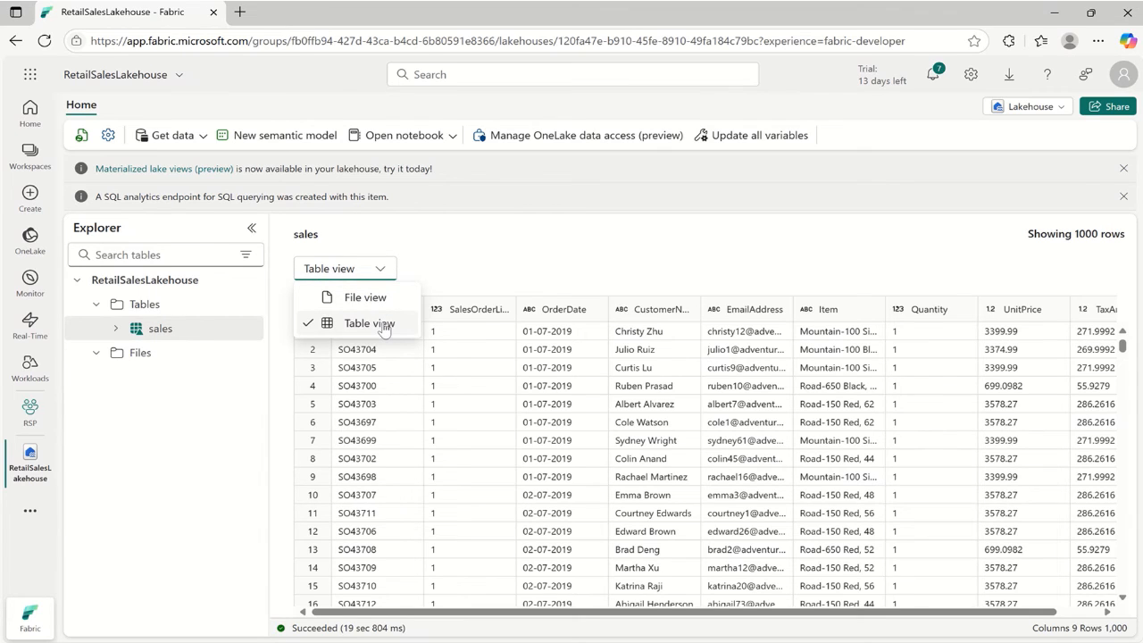
left_click(471, 268)
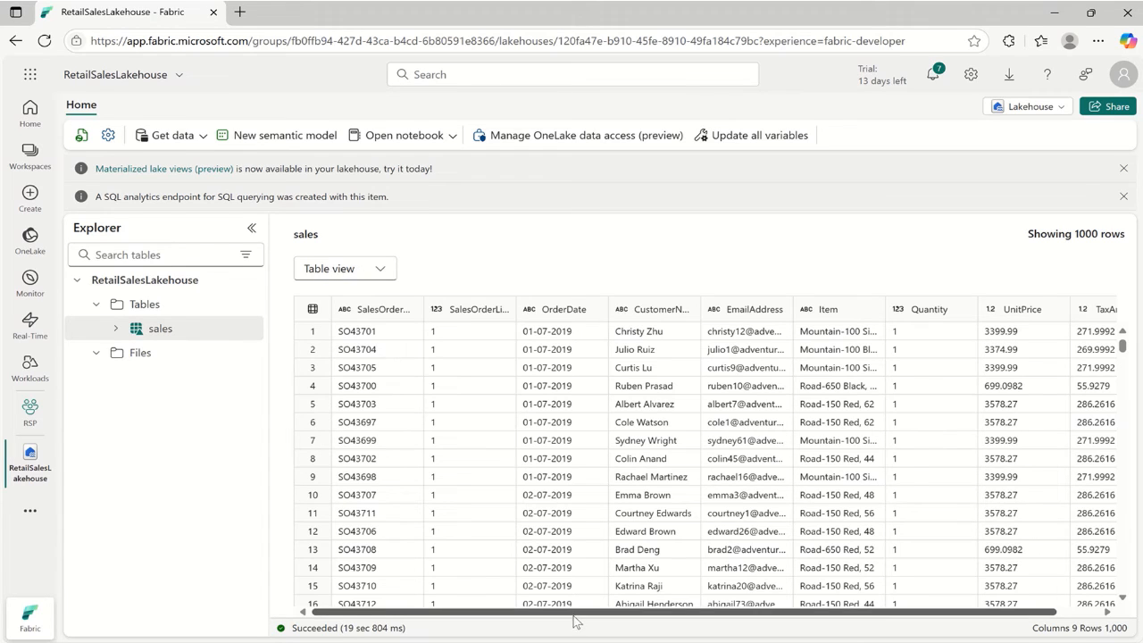
mouse_move(584, 613)
left_mouse_down()
mouse_move(694, 615)
mouse_move(579, 618)
left_mouse_up()
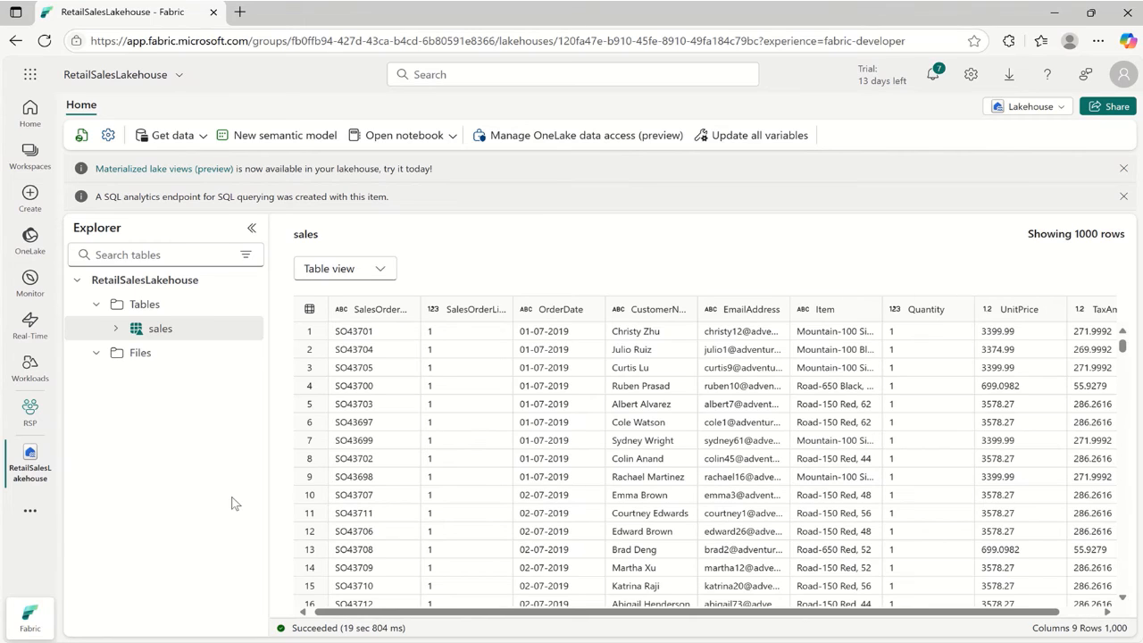
Step: Open RetailSalesLakehouse's SQL analytics endpoint from the RSP workspace and expand the dbo schema's tables
left_click(33, 425)
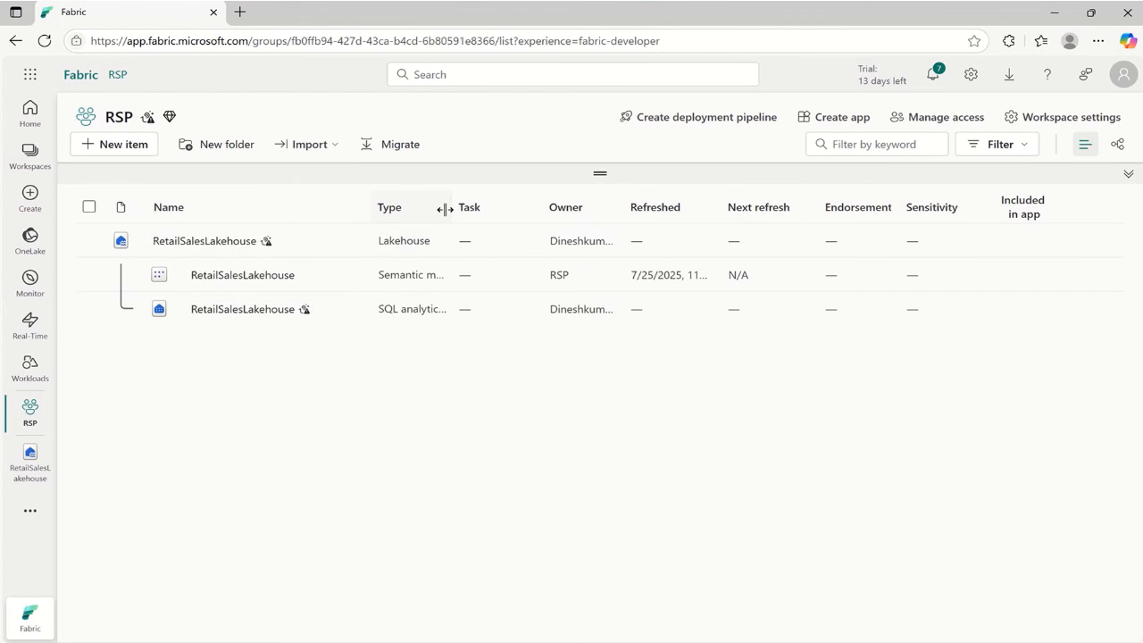
left_click_drag(445, 209, 533, 211)
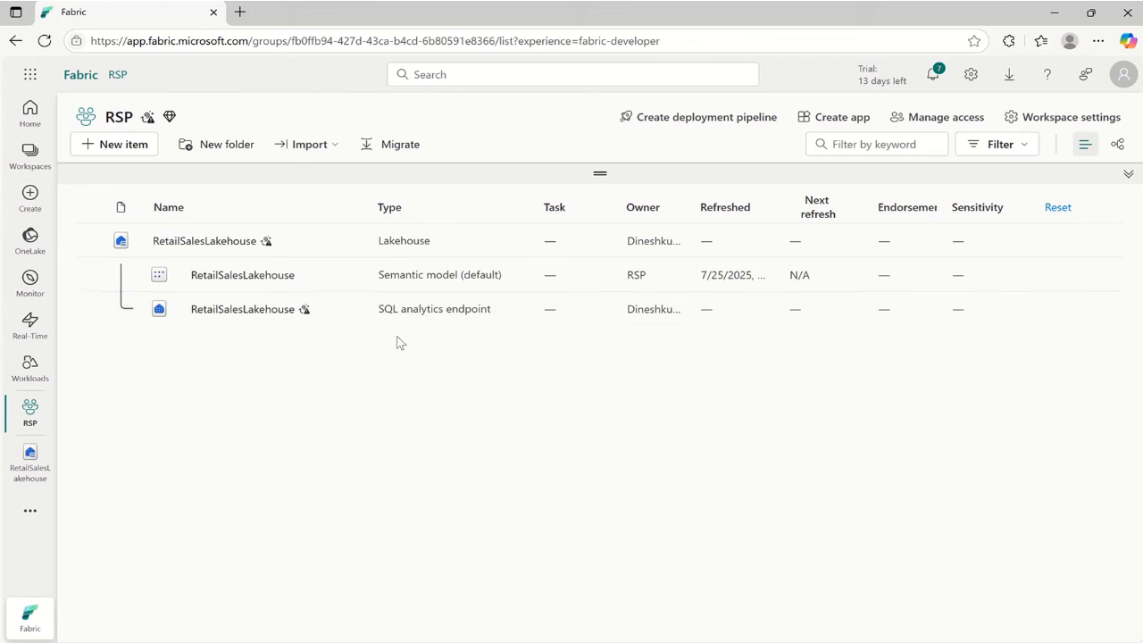
left_click(242, 311)
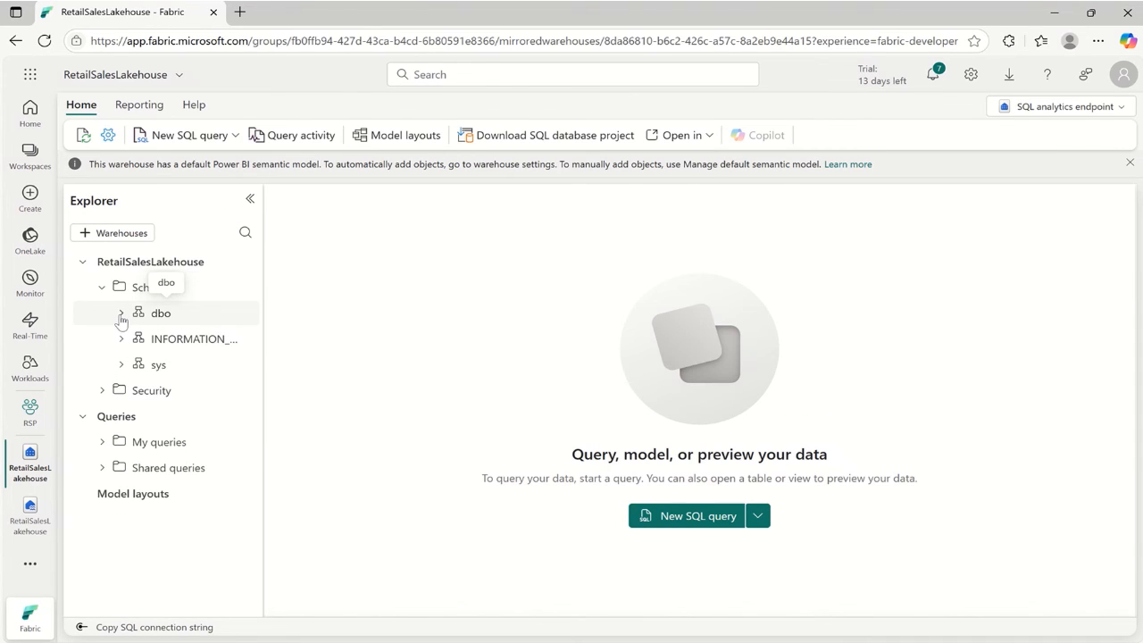
left_click(120, 313)
left_click(141, 340)
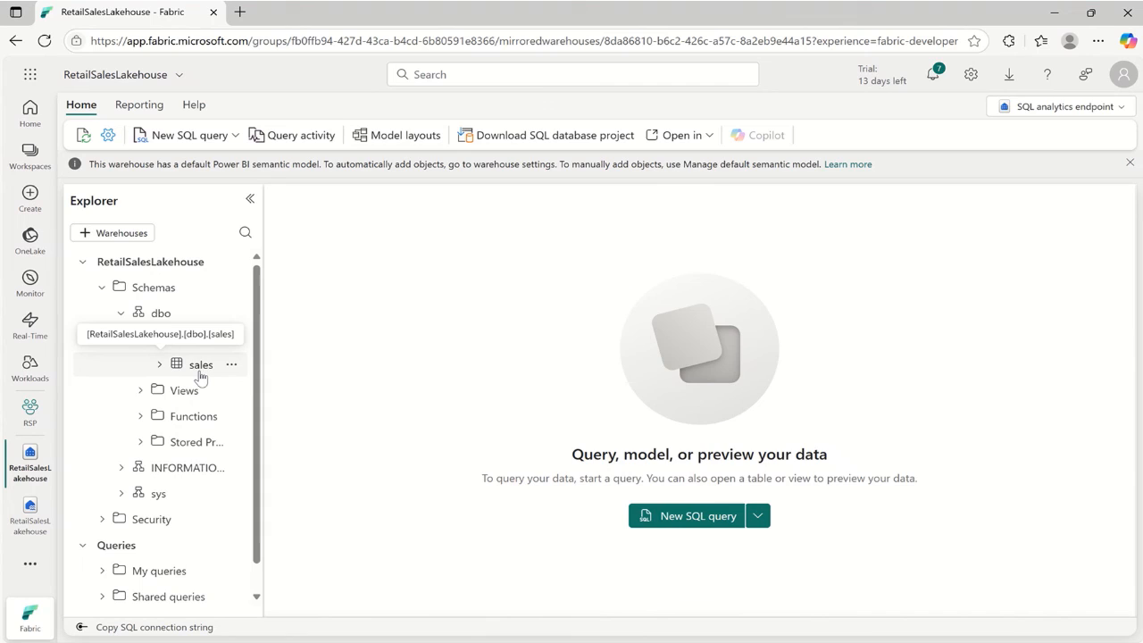
Step: Create a new SQL query containing SELECT * FROM dbo.sales;
left_click(188, 135)
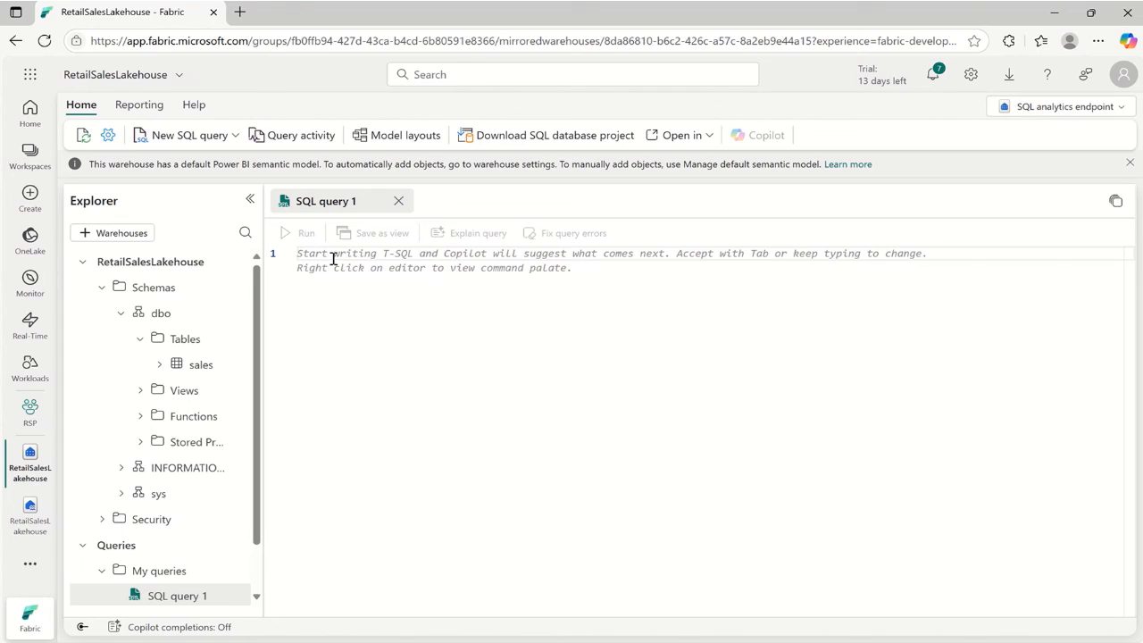
type("SELEC")
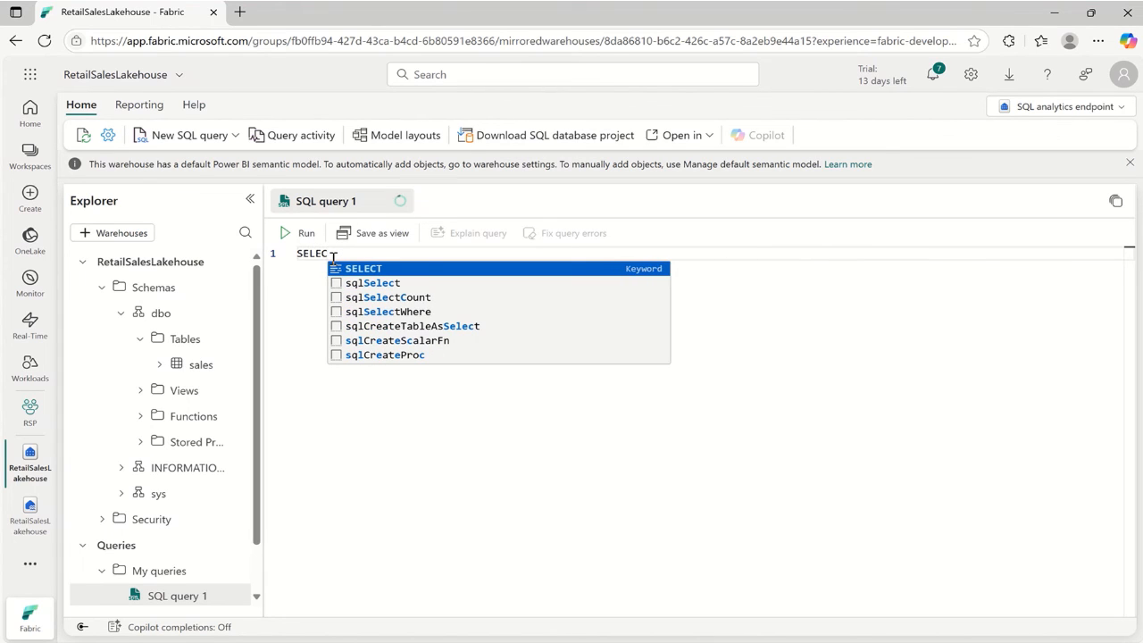
type("T * ")
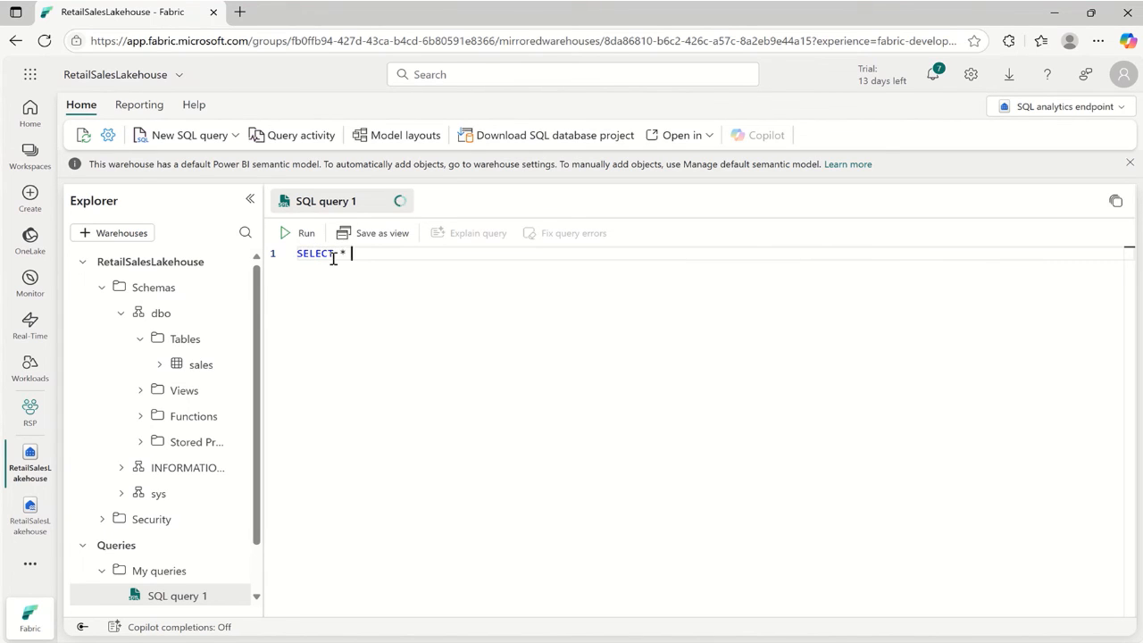
type("FROM")
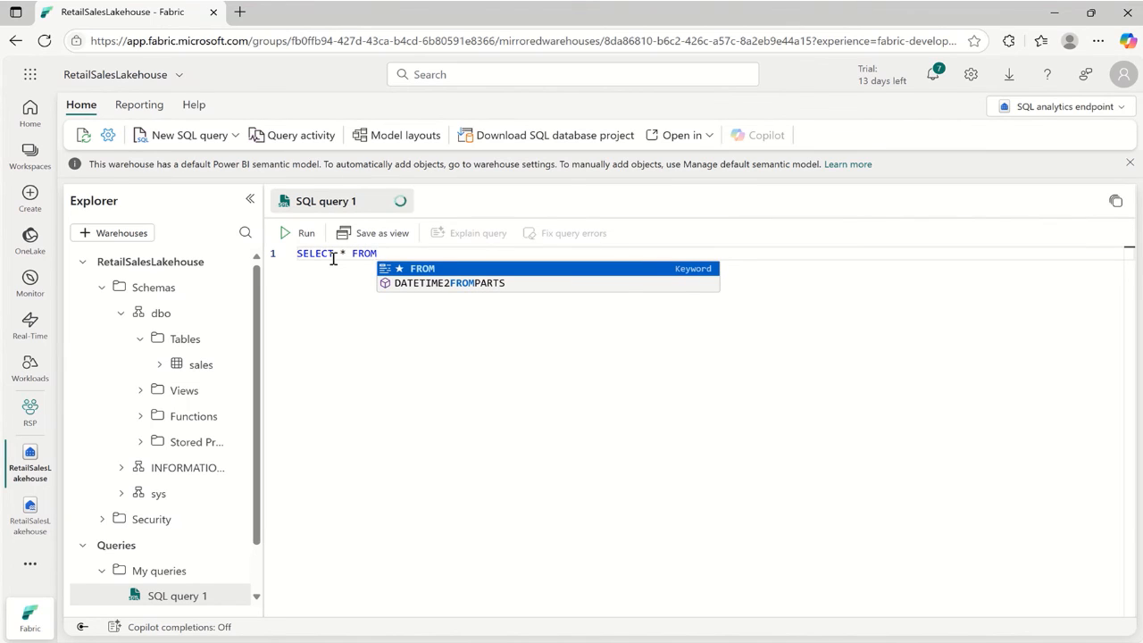
type(" d")
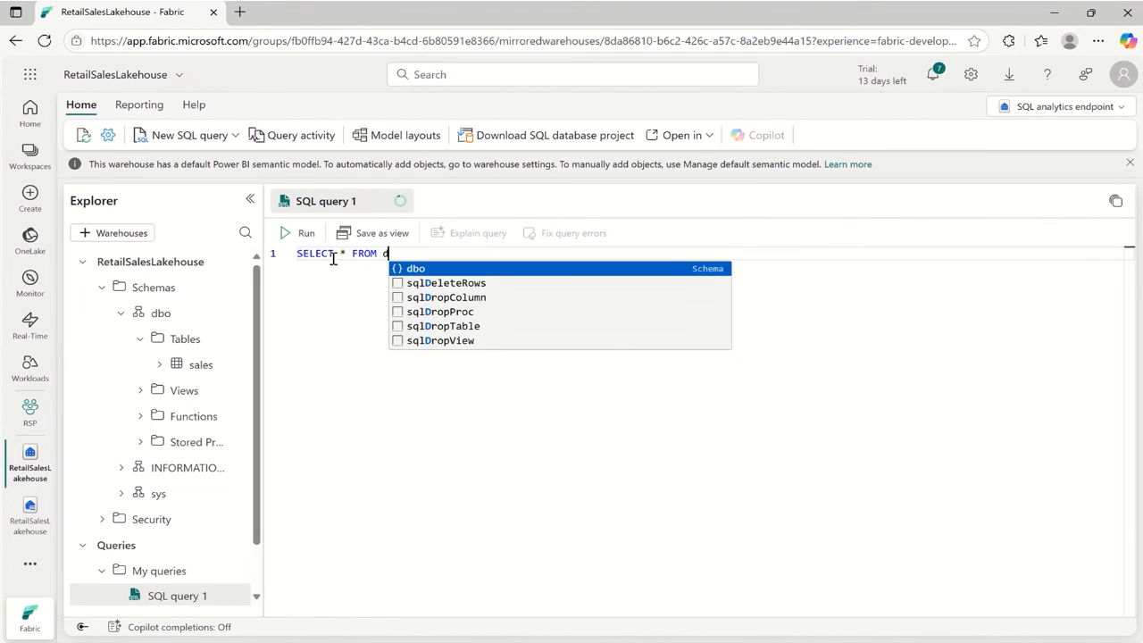
type("bo")
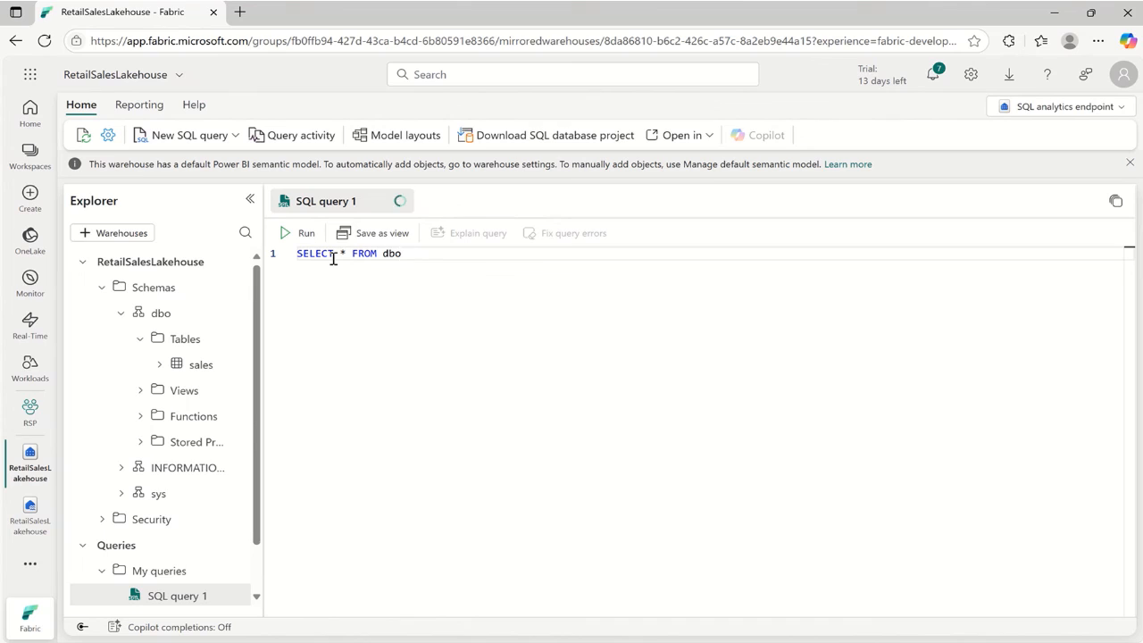
type(".")
key("Tab")
type(";")
Step: Run the whole query to return the rows of the dbo.sales table
key("ctrl+a")
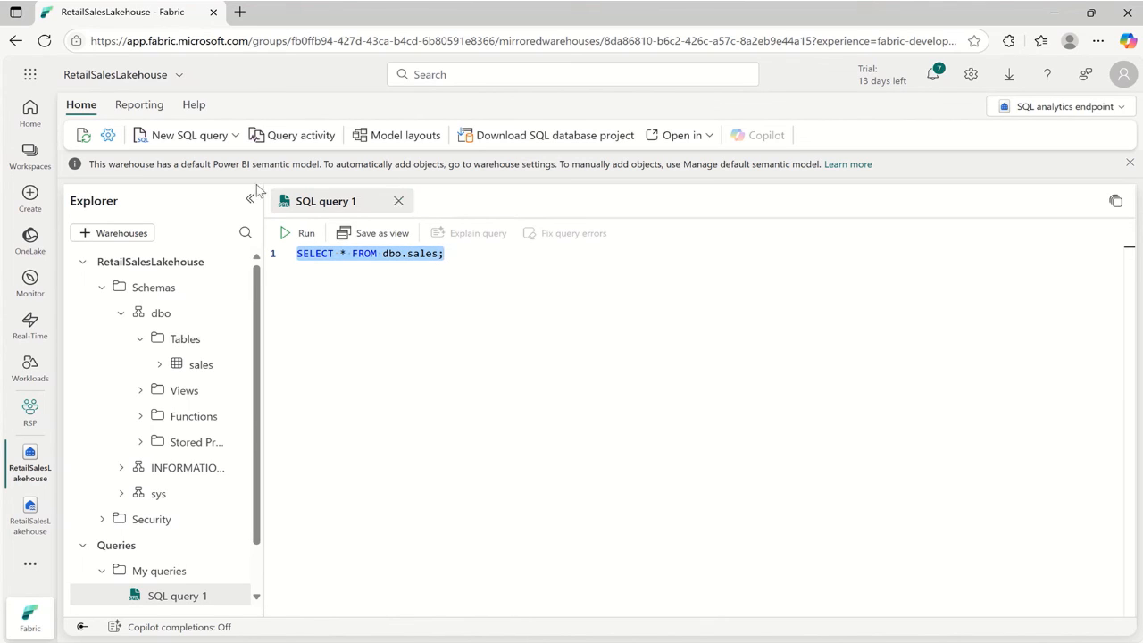
left_click(284, 235)
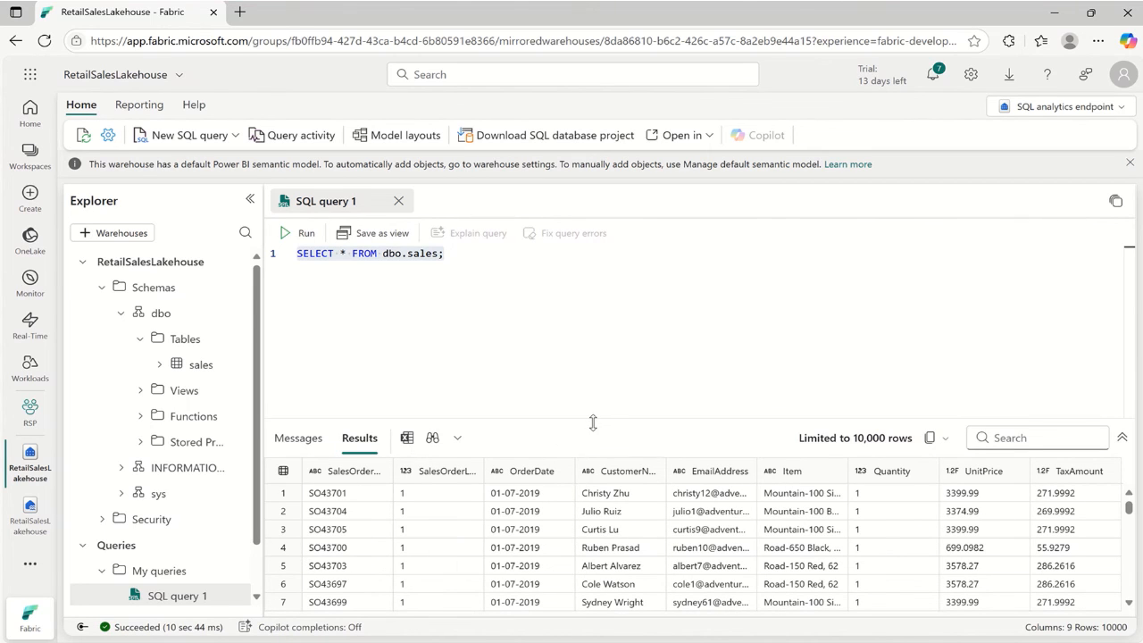
left_click_drag(593, 417, 597, 352)
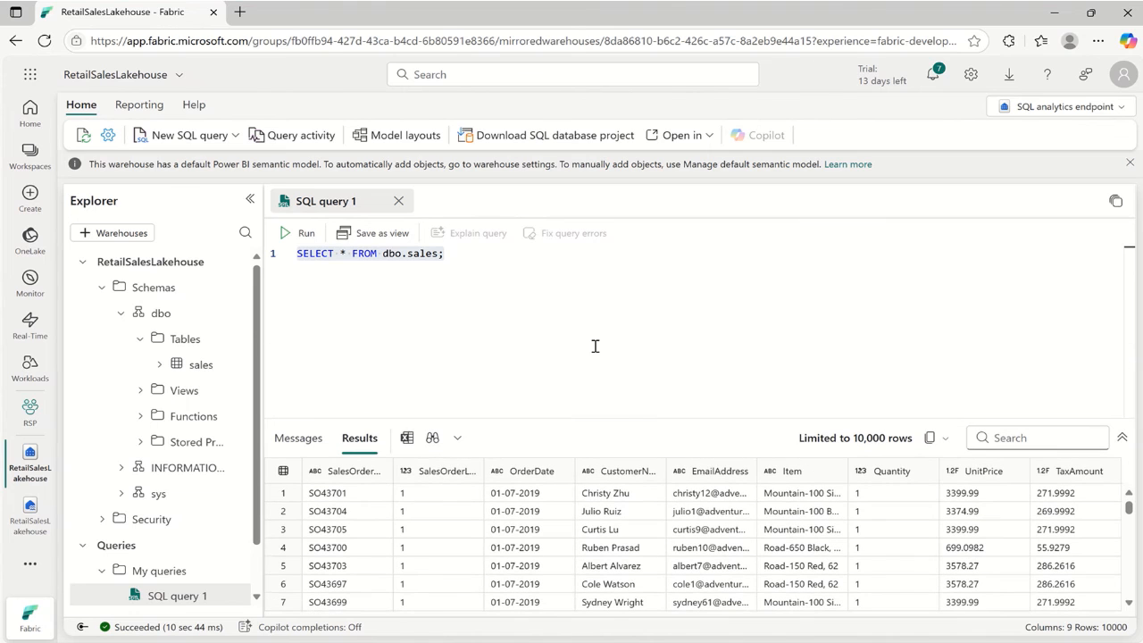